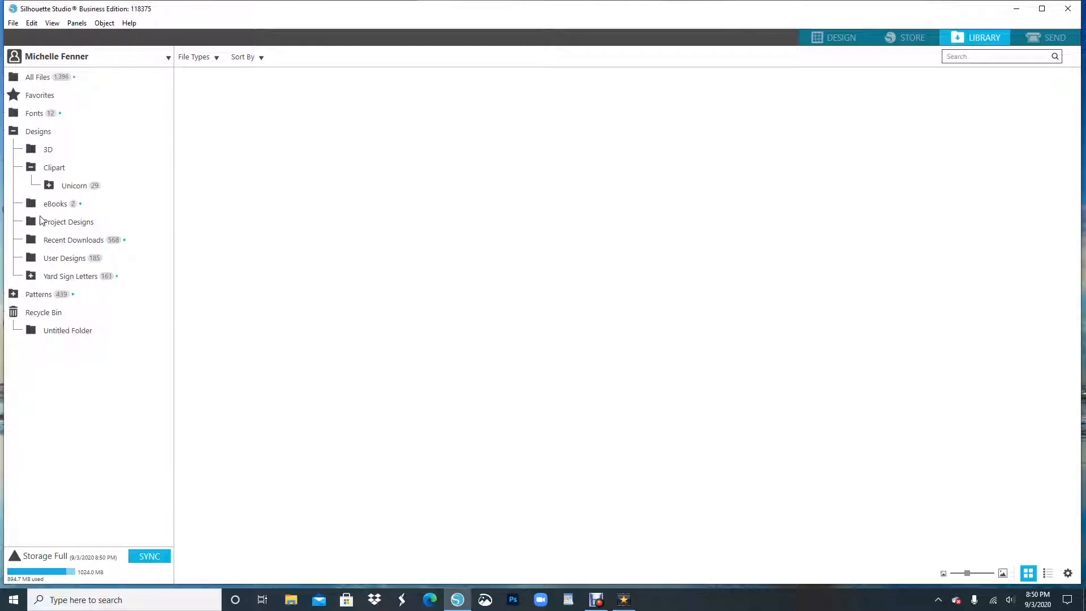
- View the contents of the Designs folder and its 3D and eBooks subfolders
left_click(13, 132)
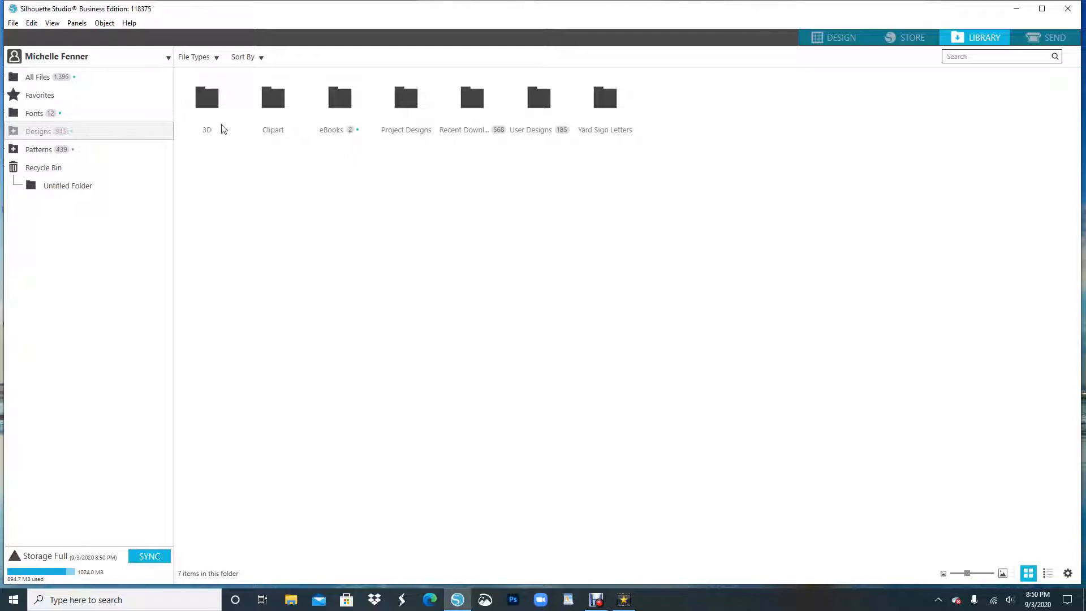
double_click(207, 99)
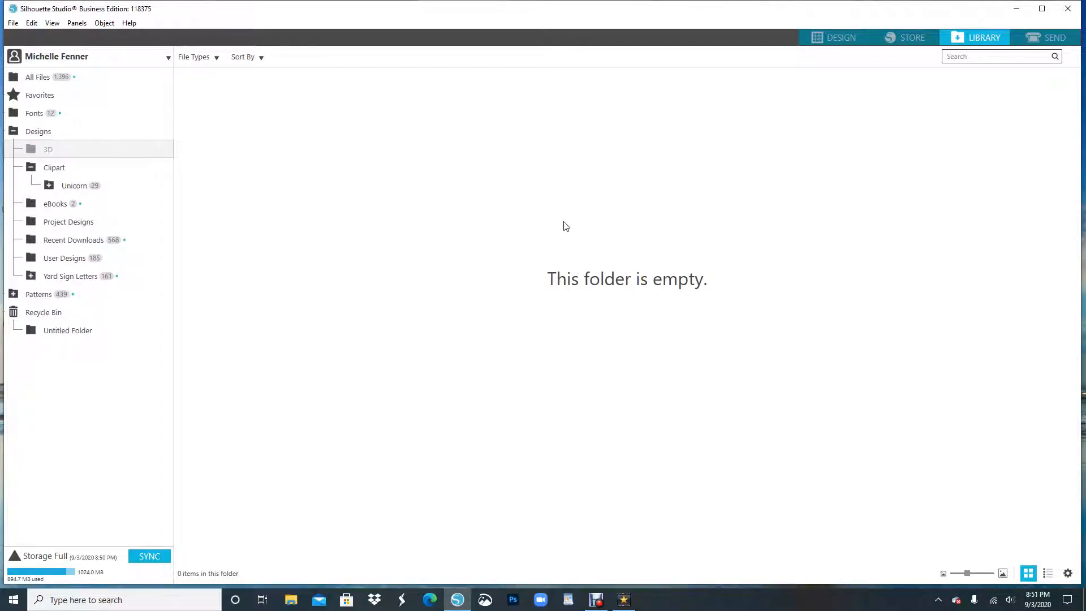
left_click(14, 132)
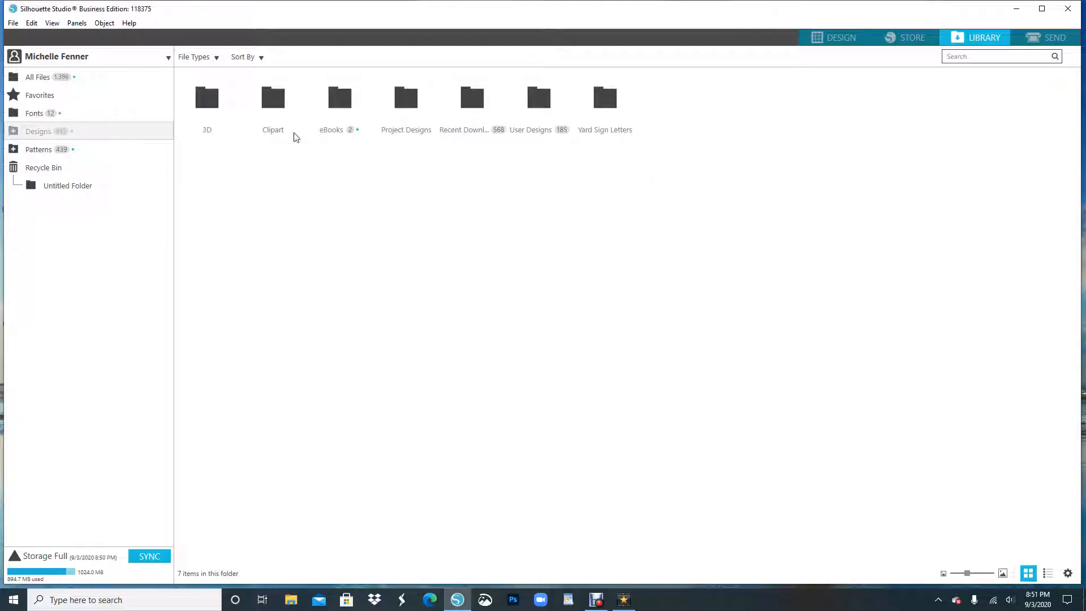
left_click(335, 132)
double_click(335, 132)
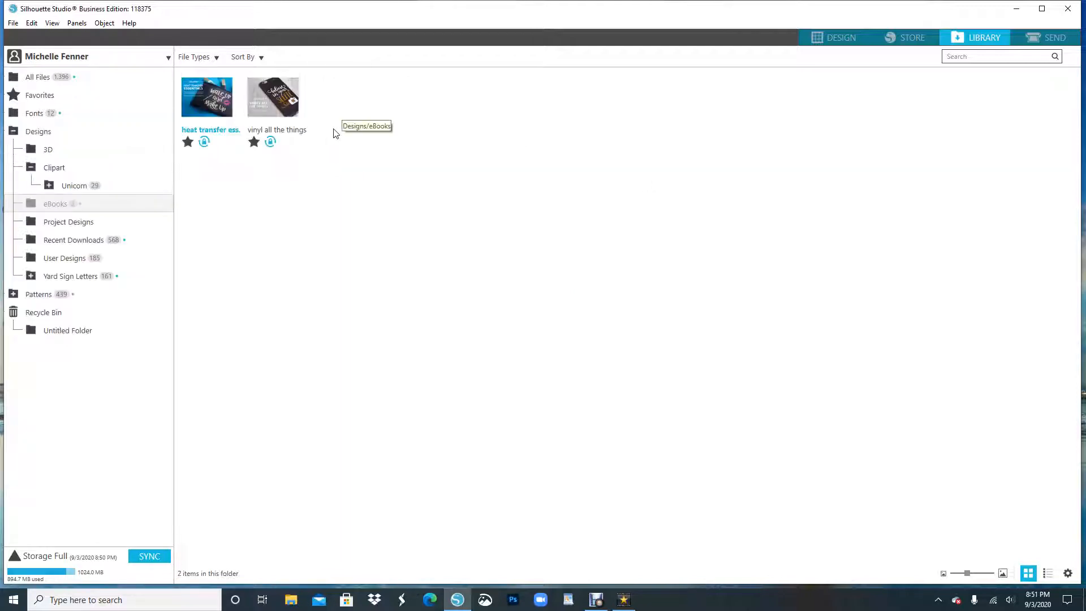
- Open the heat transfer essentials ebook, read through its opening pages, and close it
left_click(213, 110)
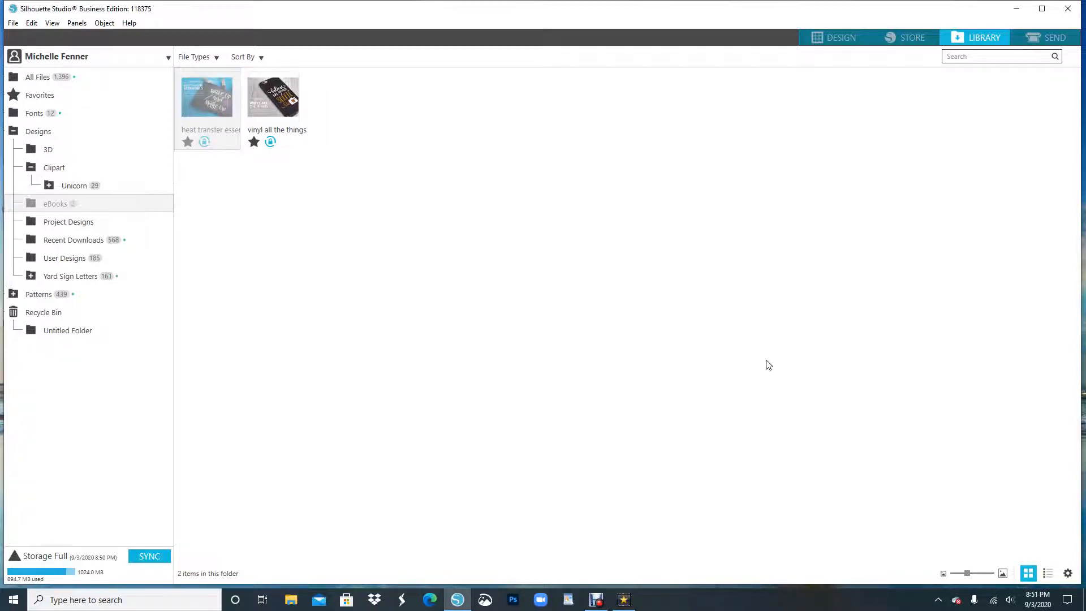
double_click(209, 123)
scroll(772, 256, "down", 5)
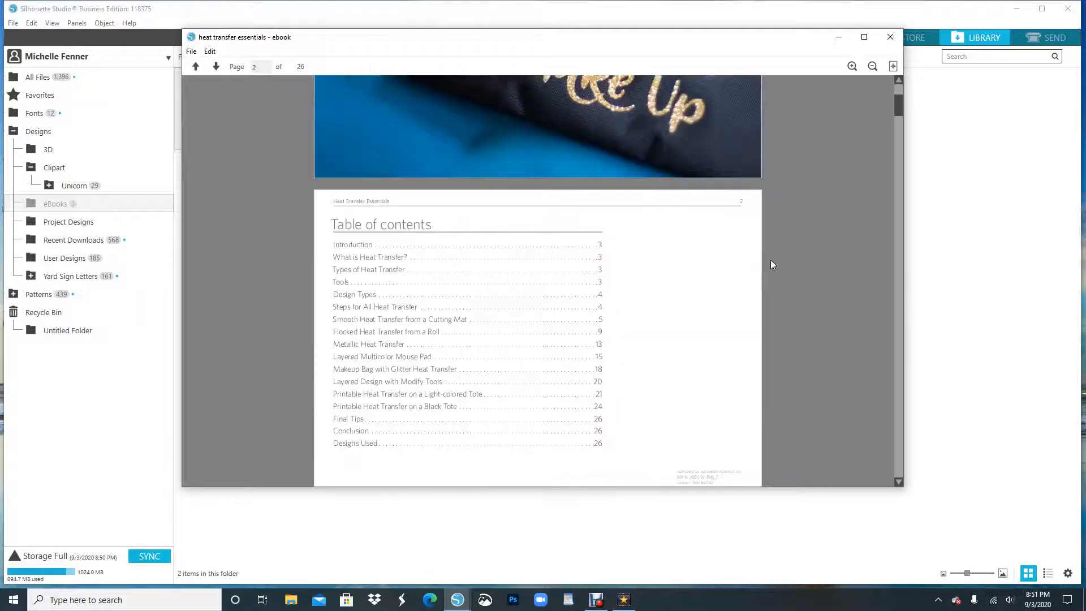
scroll(775, 267, "down", 15)
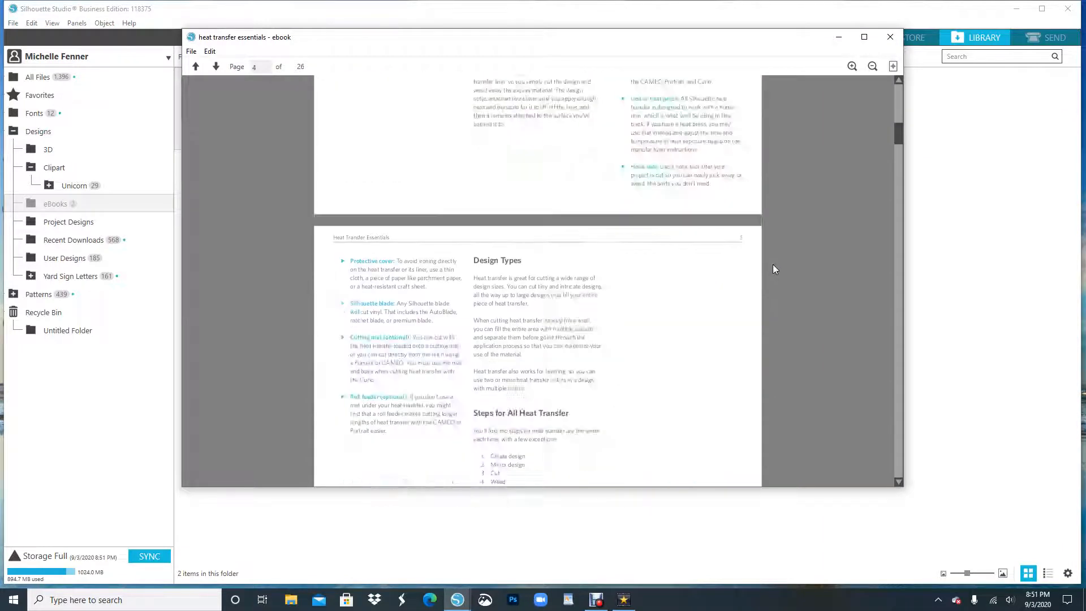
scroll(765, 272, "down", 5)
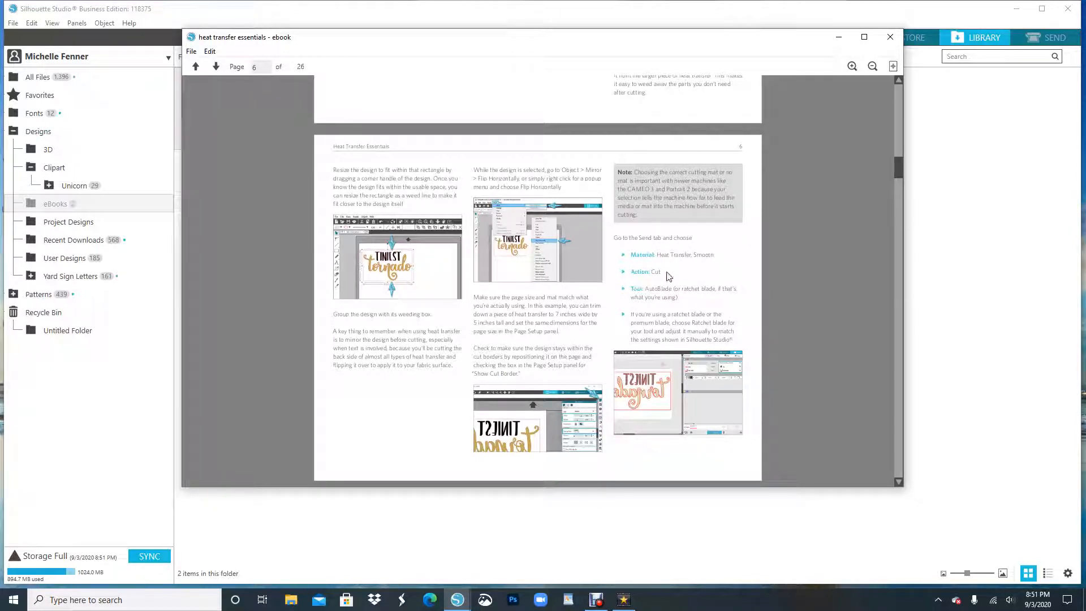
left_click(890, 38)
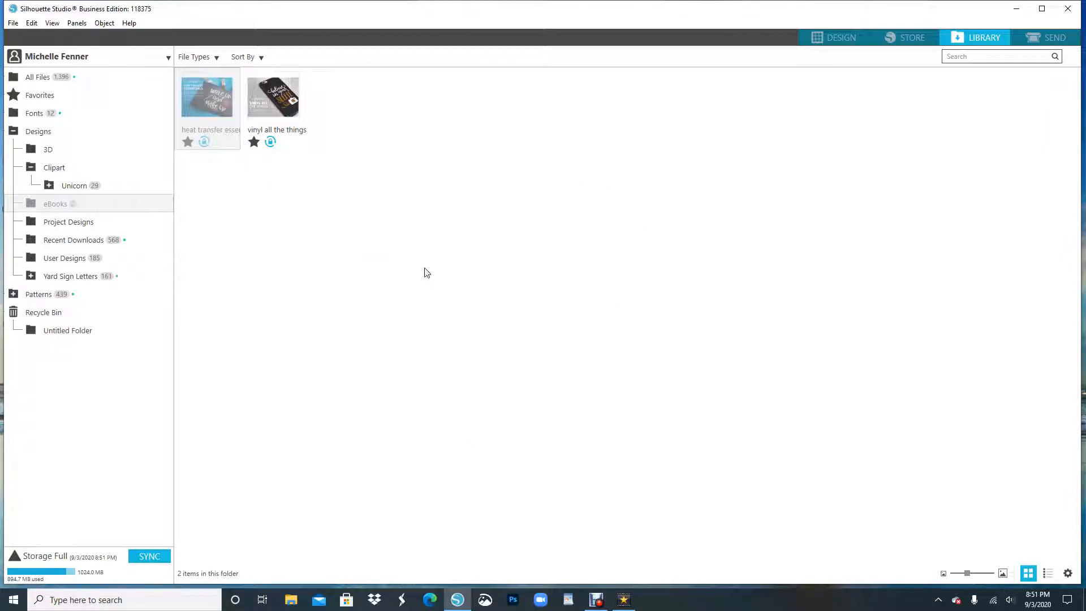
- Browse the saved designs in the User Designs folder and return to the Designs folder overview
left_click(13, 131)
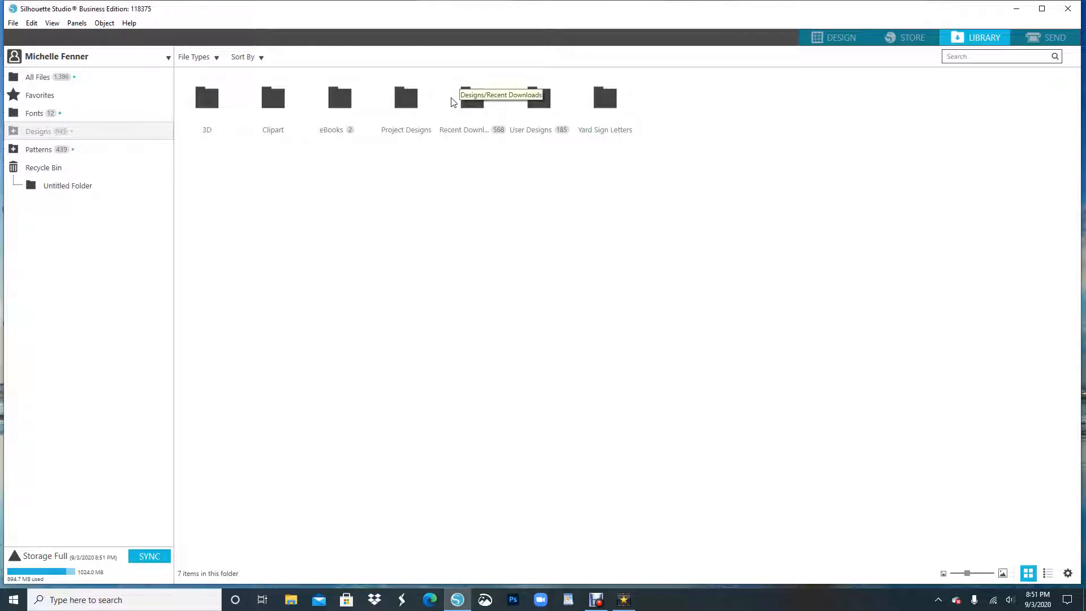
double_click(543, 135)
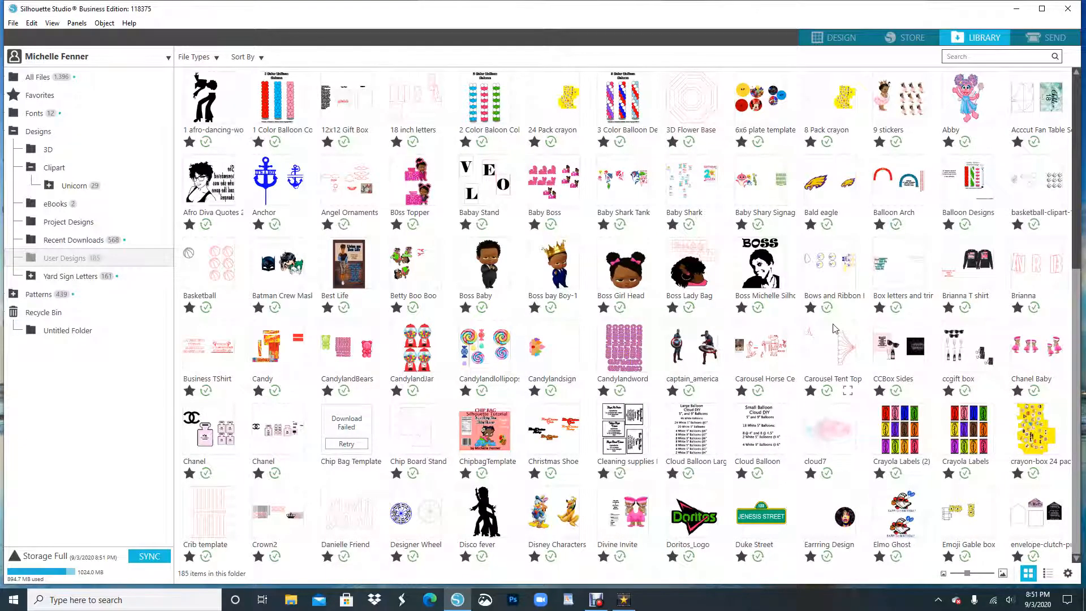
scroll(829, 330, "down", 6)
scroll(265, 324, "down", 4)
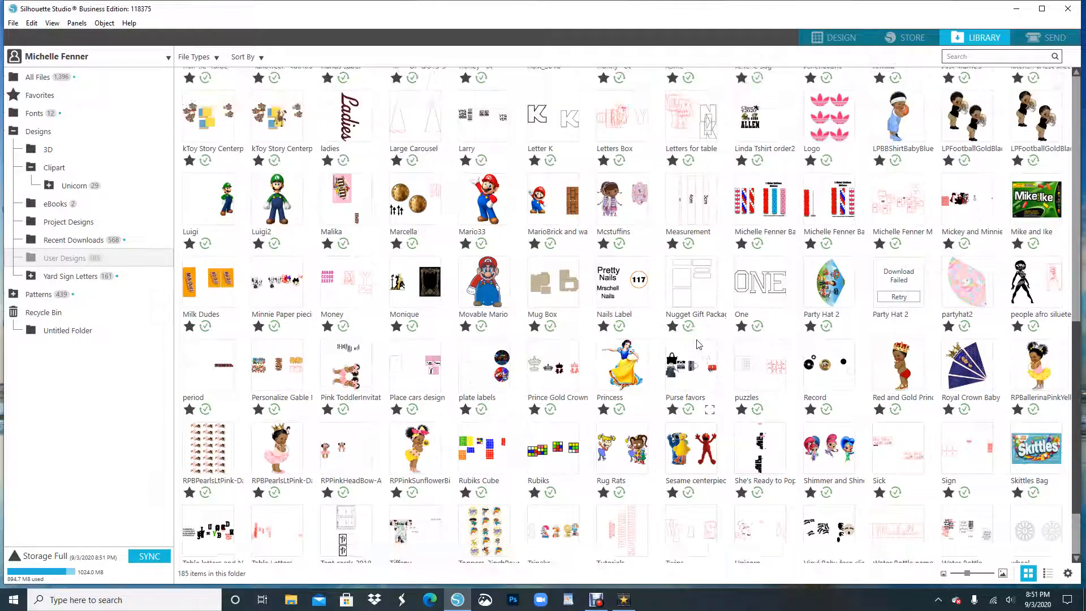
scroll(696, 345, "up", 7)
scroll(595, 218, "up", 3)
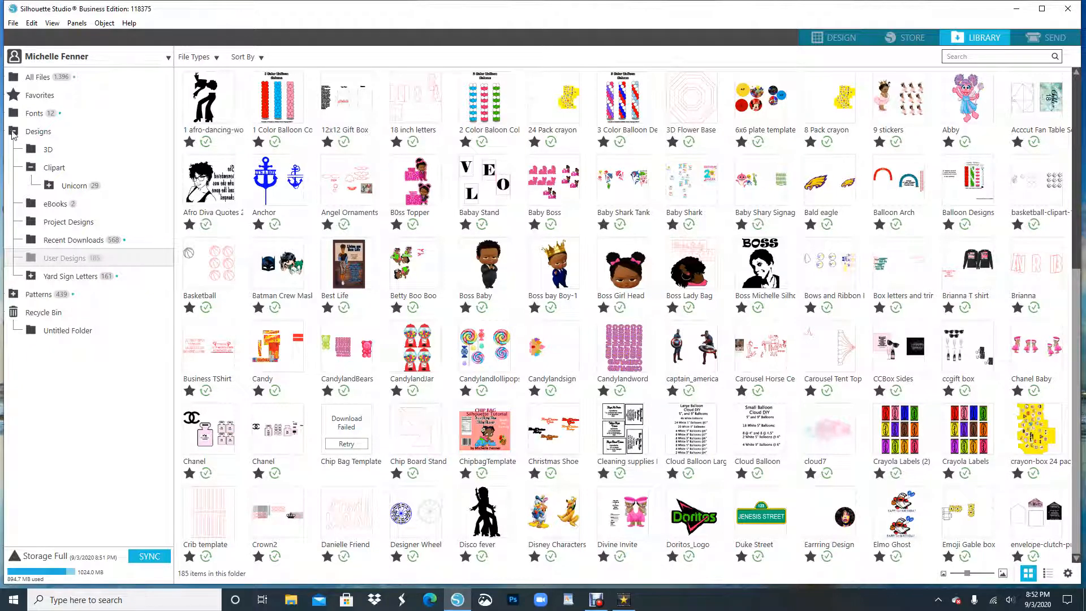
left_click(13, 131)
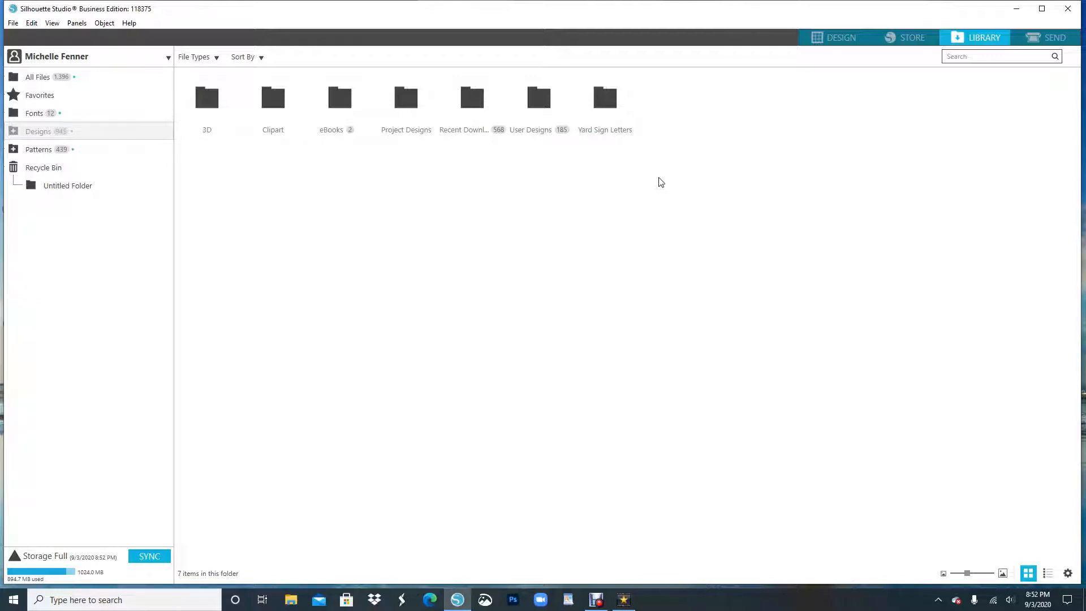
- Expand the Patterns folder and view its Colorful Drips and Embre subfolders
left_click(35, 154)
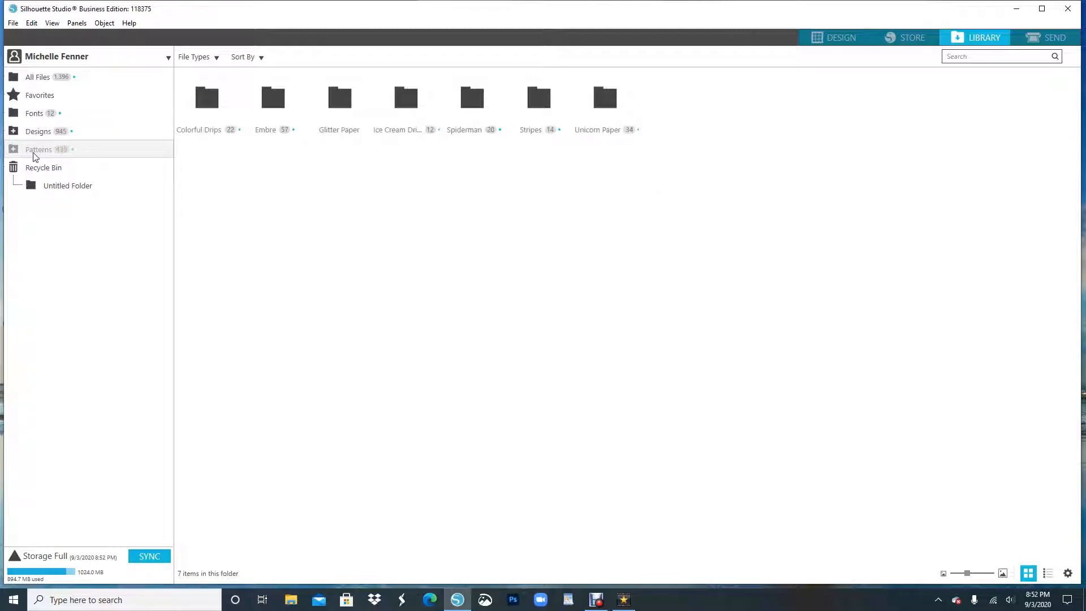
left_click(15, 152)
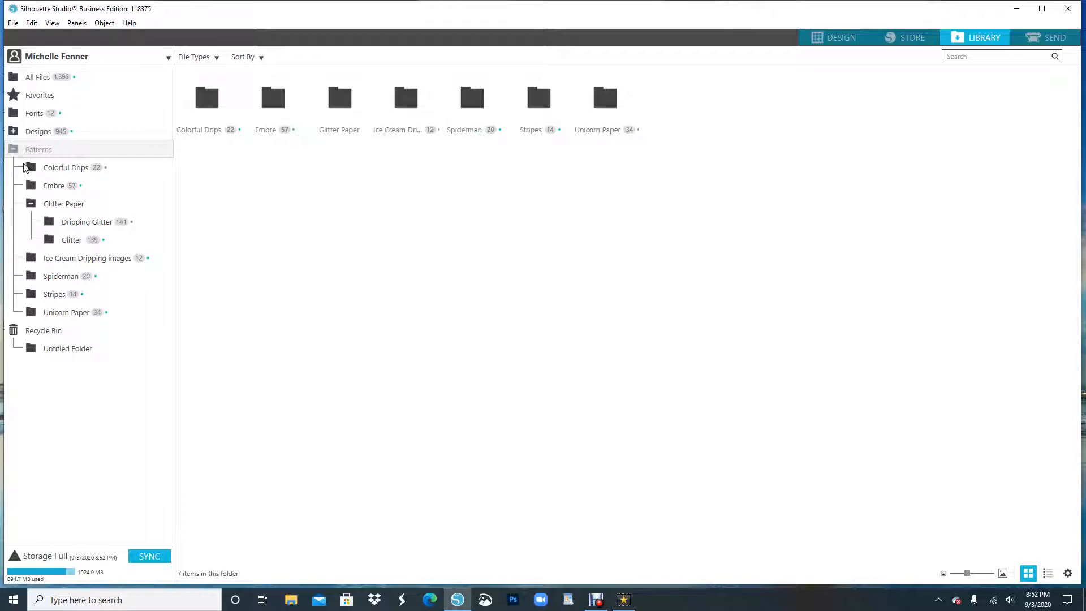
double_click(77, 173)
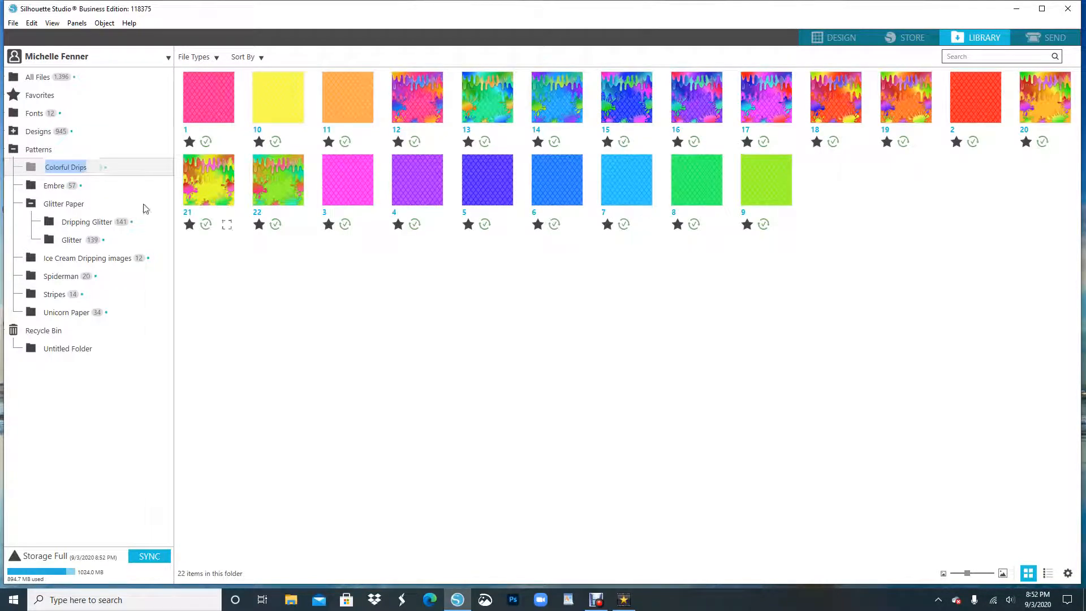
double_click(53, 186)
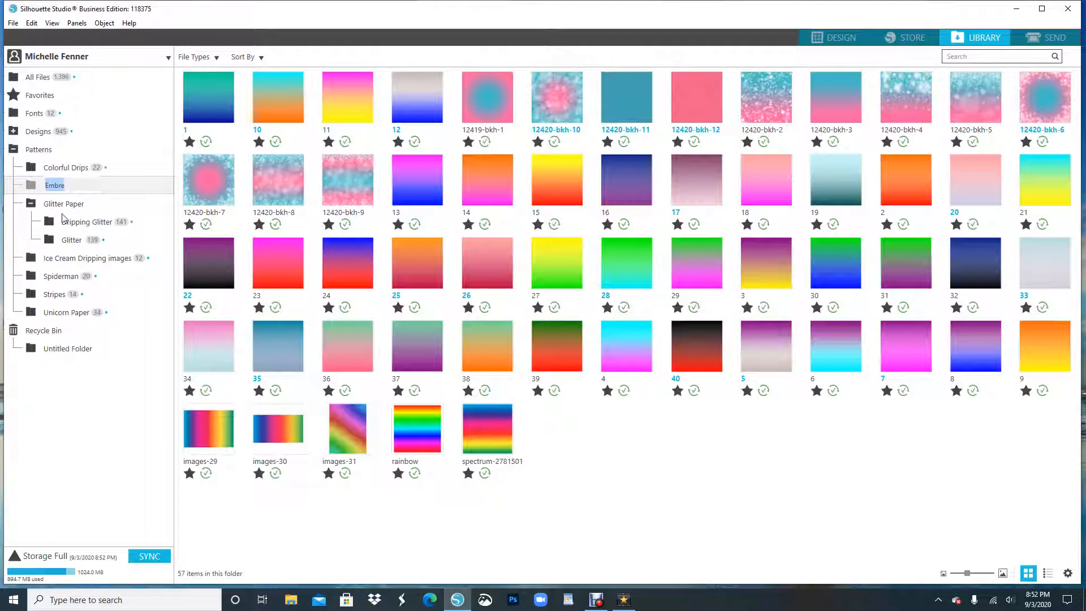
- Examine the patterns stored in the Dripping Glitter and Glitter subfolders of Glitter Paper
left_click(79, 224)
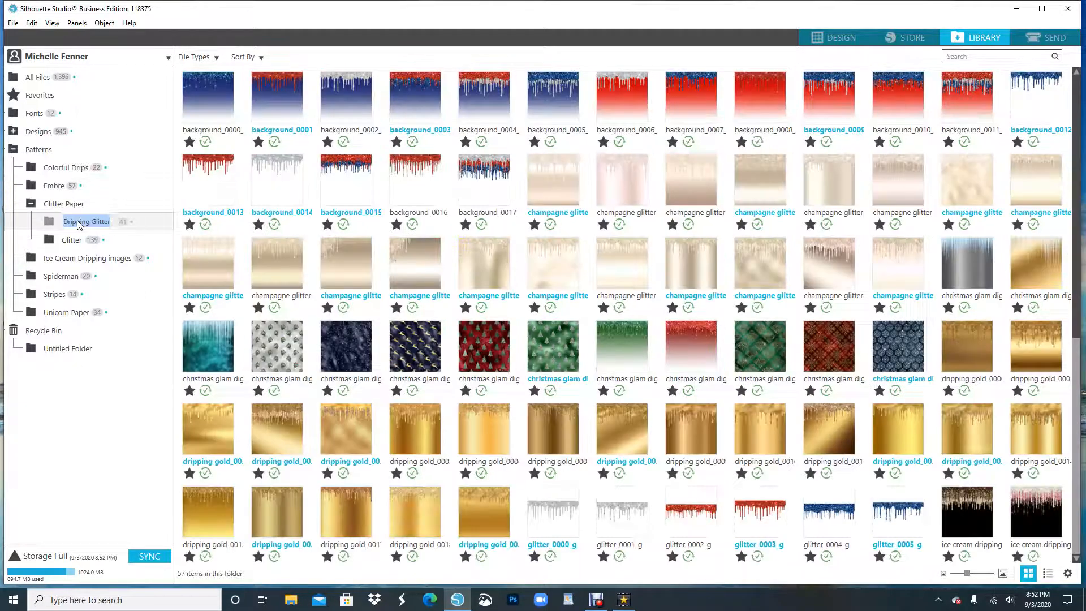
scroll(610, 263, "down", 2)
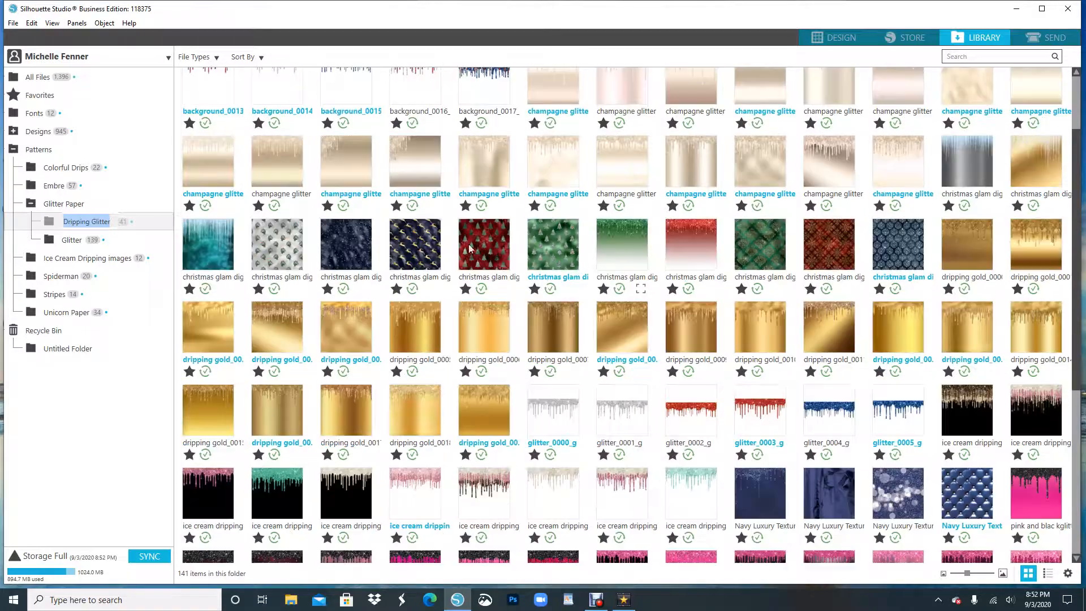
left_click(79, 241)
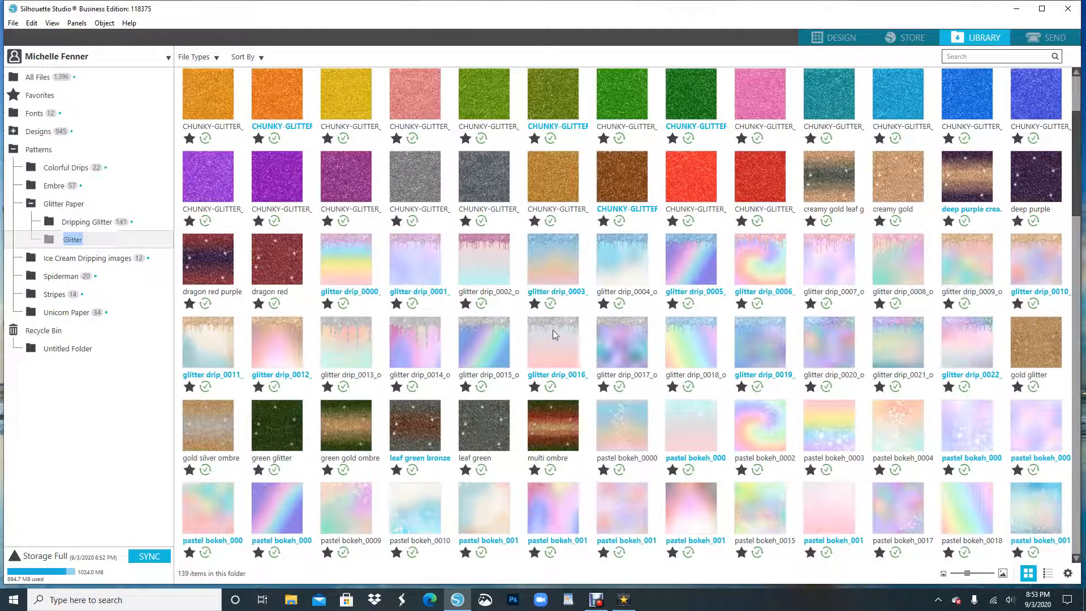
scroll(554, 331, "up", 4)
scroll(554, 331, "down", 10)
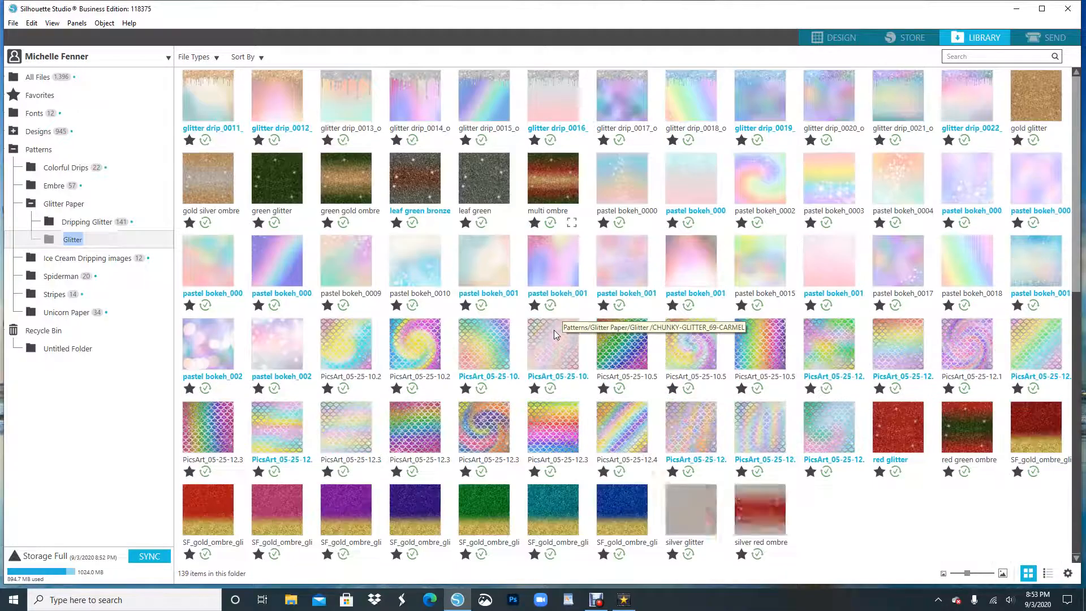
scroll(552, 330, "up", 7)
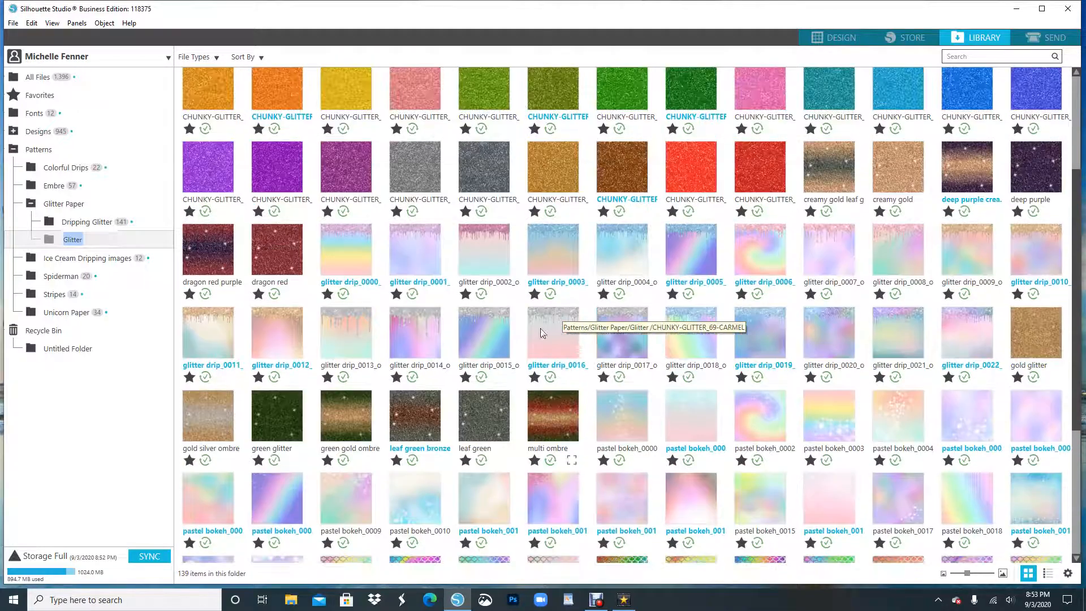
left_click(88, 223)
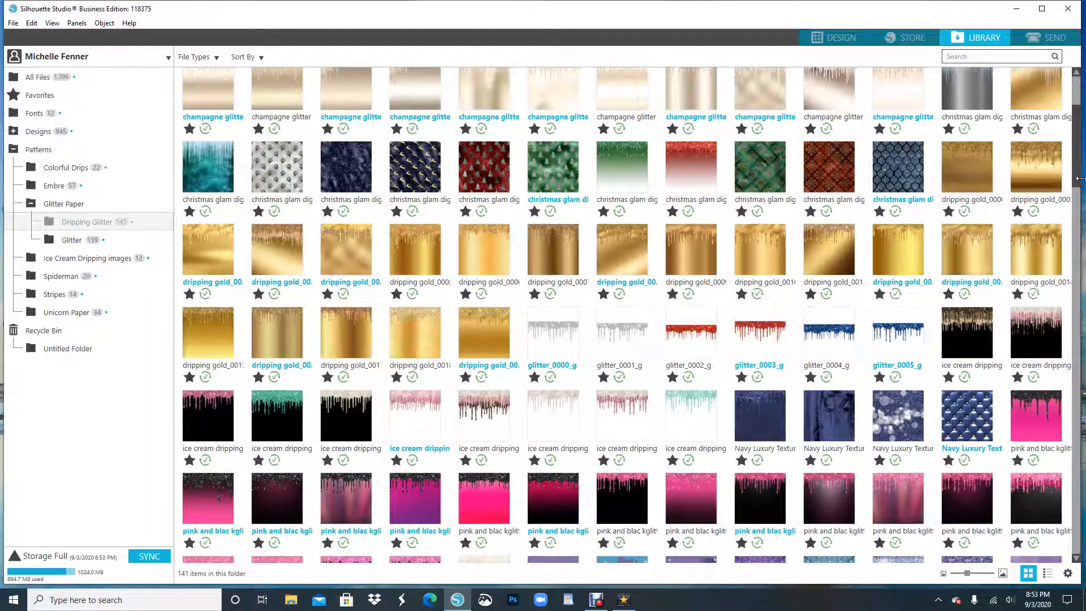
left_click_drag(1080, 184, 1084, 296)
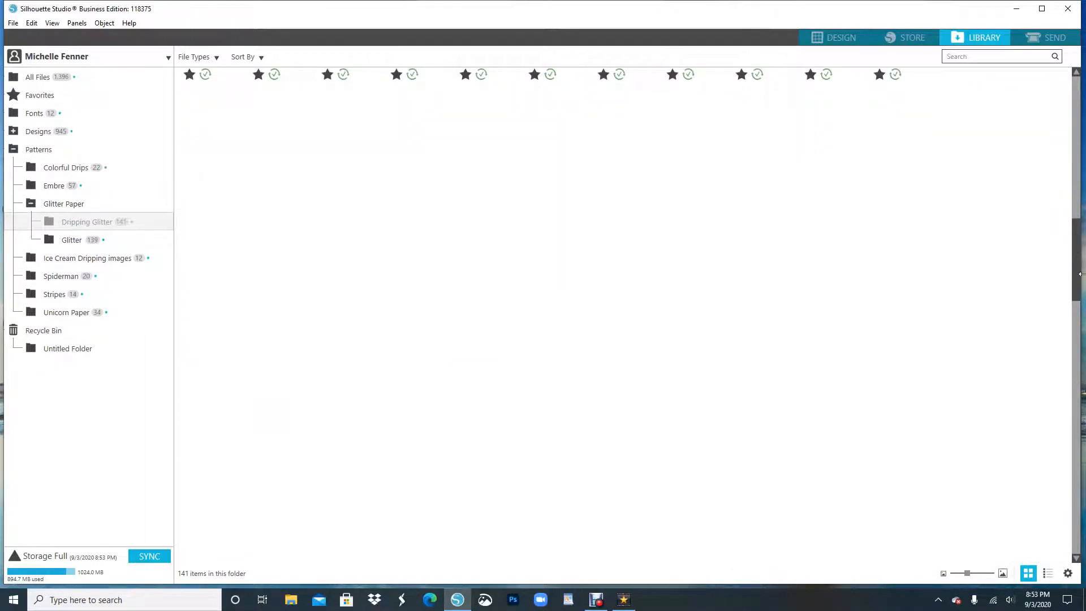
left_click_drag(1080, 277, 1036, 95)
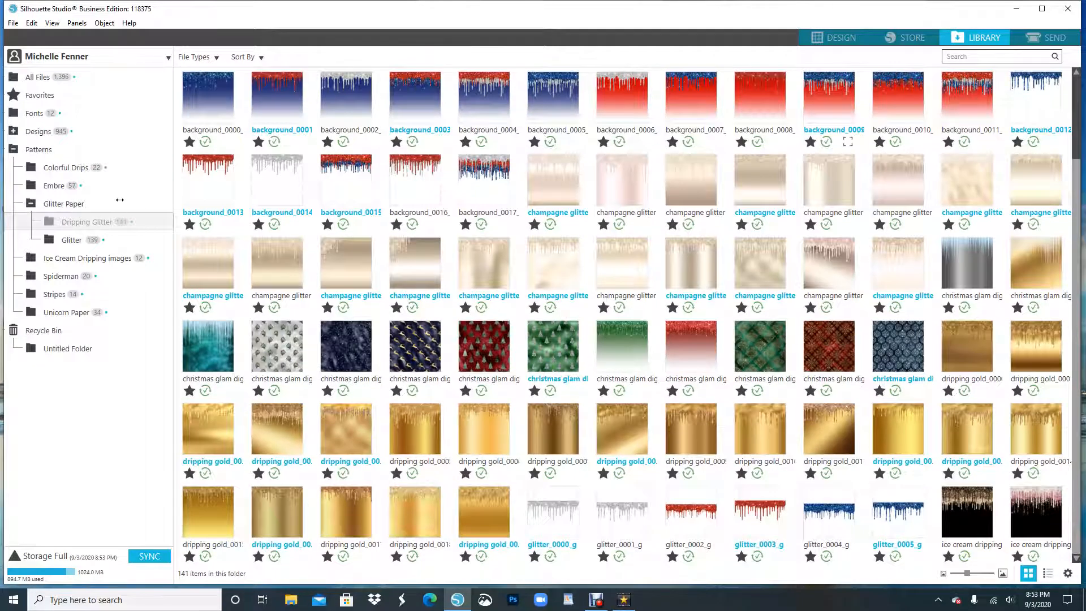
double_click(103, 224)
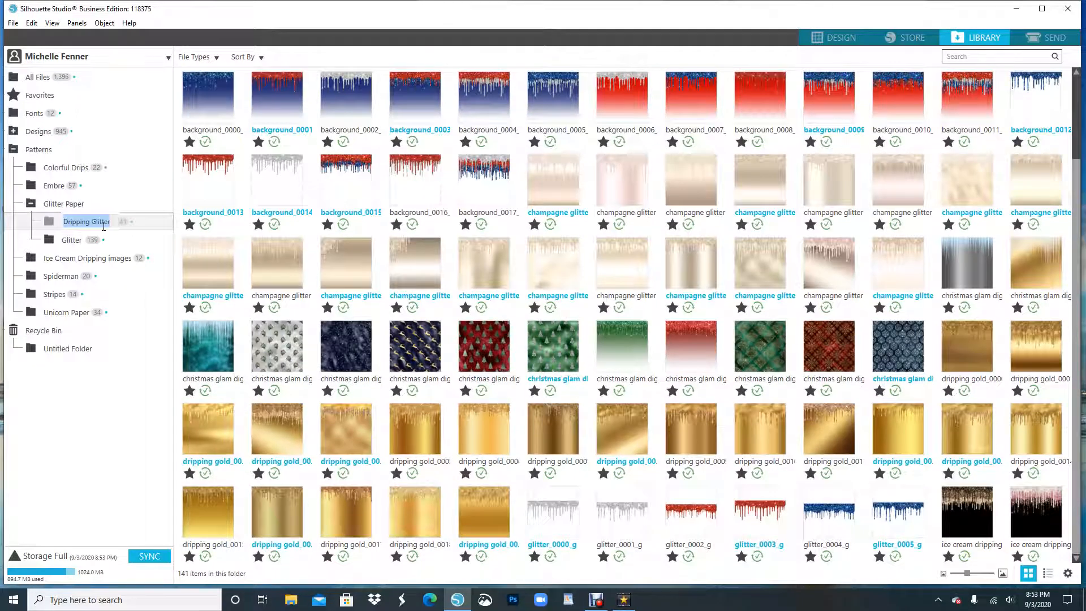
left_click(72, 242)
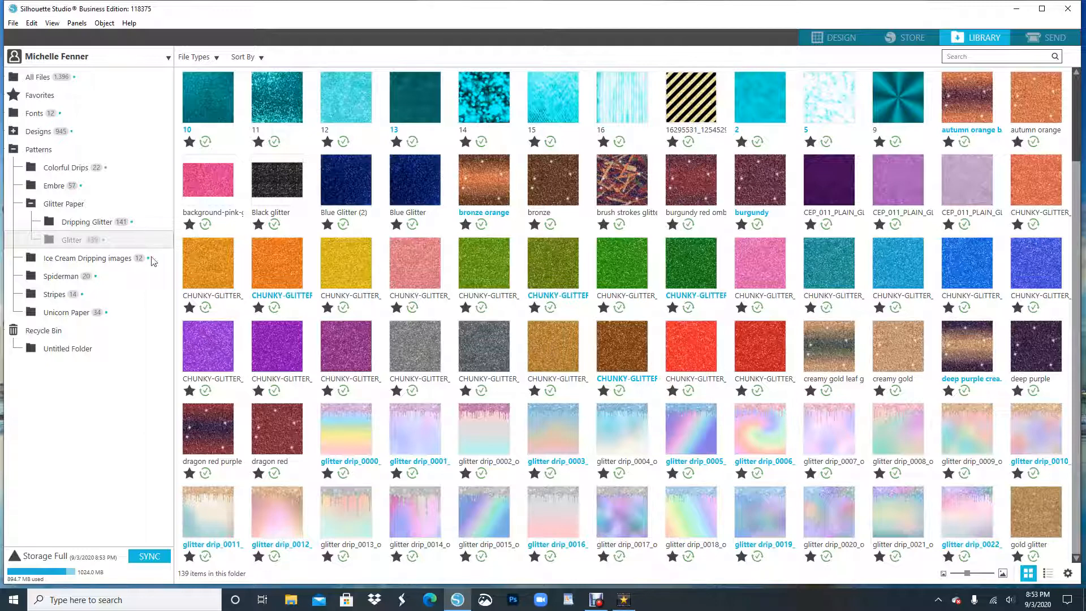
- Move the Ice Cream Dripping images folder from Patterns into the Clipart folder under Designs
left_click(68, 260)
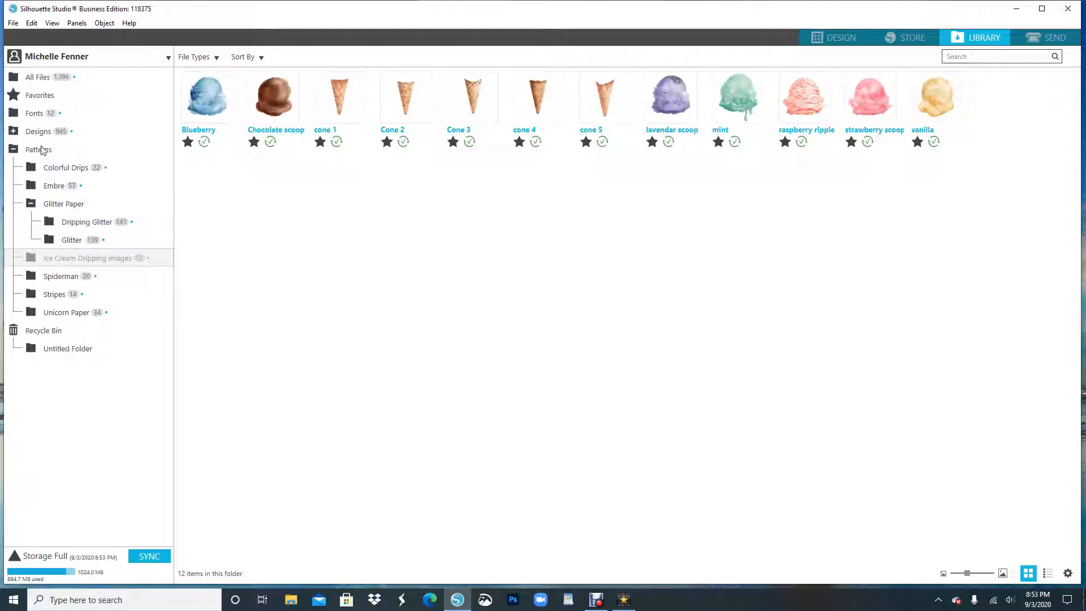
left_click(14, 131)
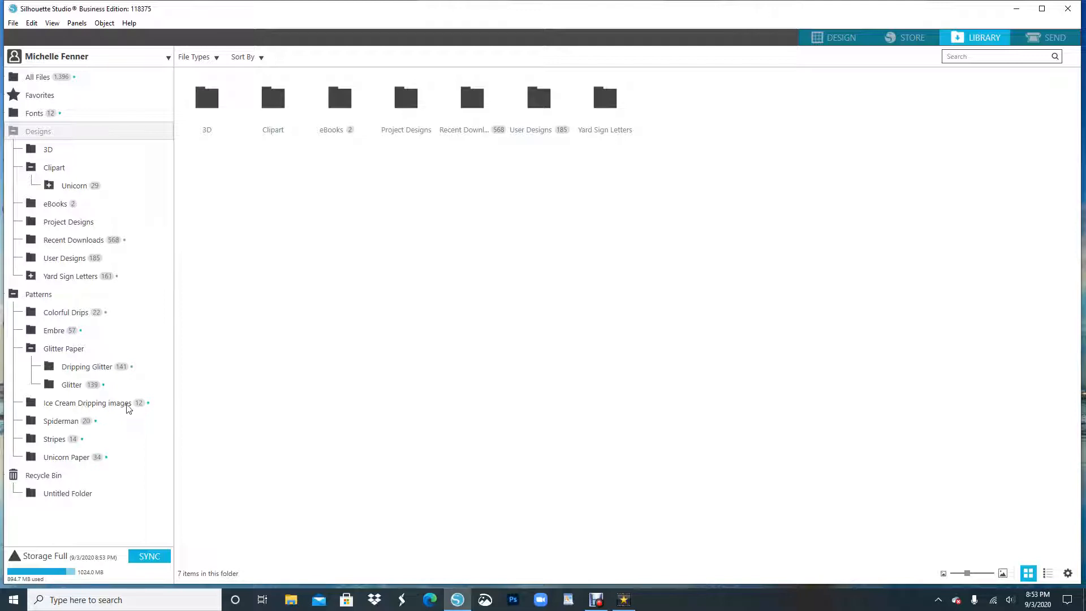
left_click(129, 409)
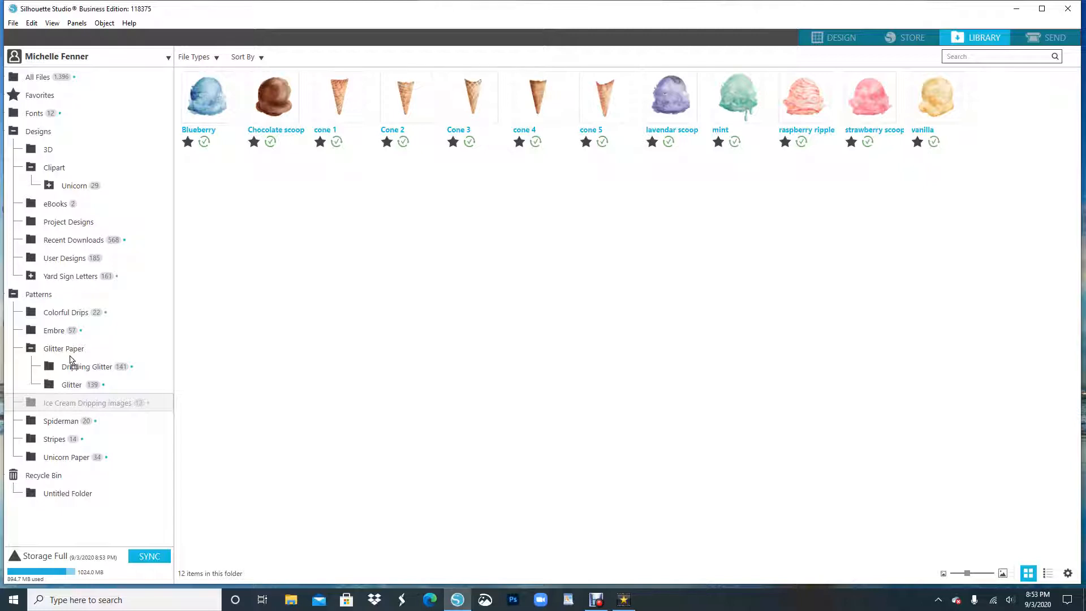
mouse_move(55, 168)
left_mouse_down()
mouse_move(54, 159)
mouse_move(55, 169)
left_mouse_up()
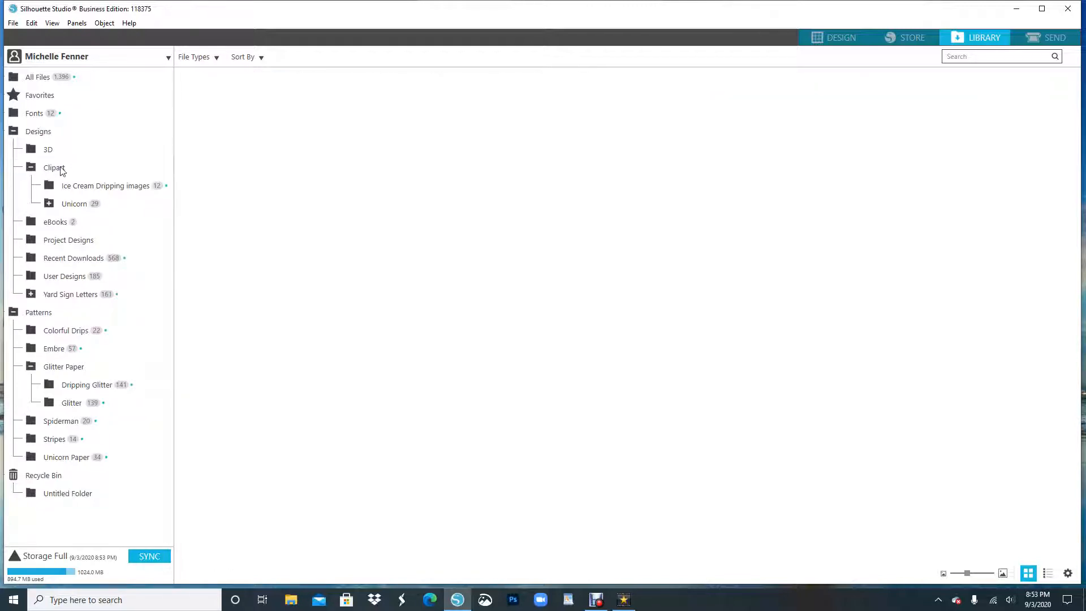
- View the Unicorn clipart folder, and rename the Ice Cream Dripping images folder in Clipart as Ice Cream mages
left_click_drag(89, 186, 77, 210)
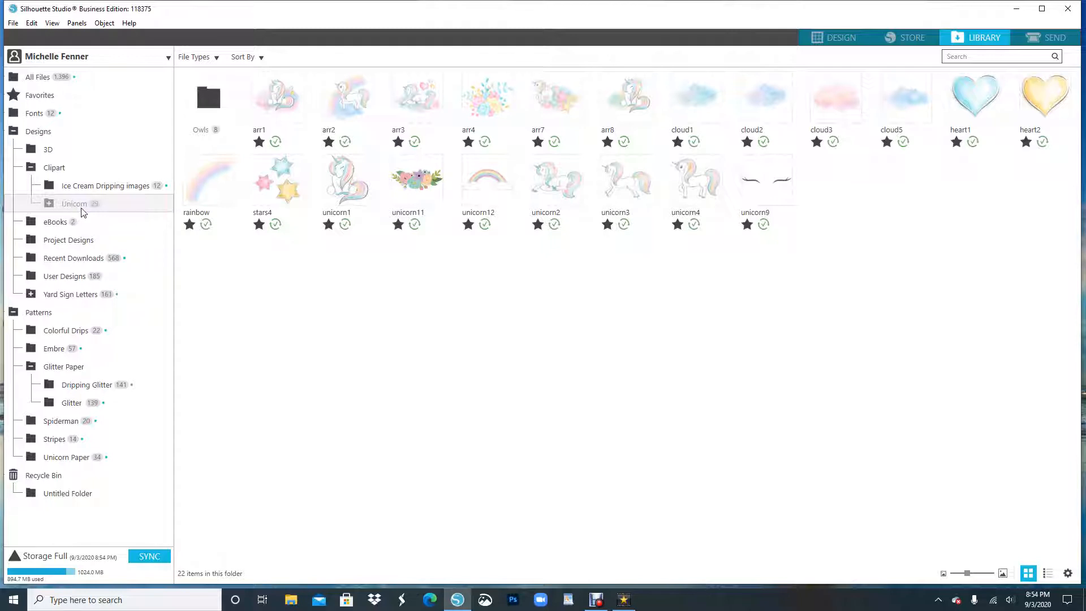
left_click(133, 187)
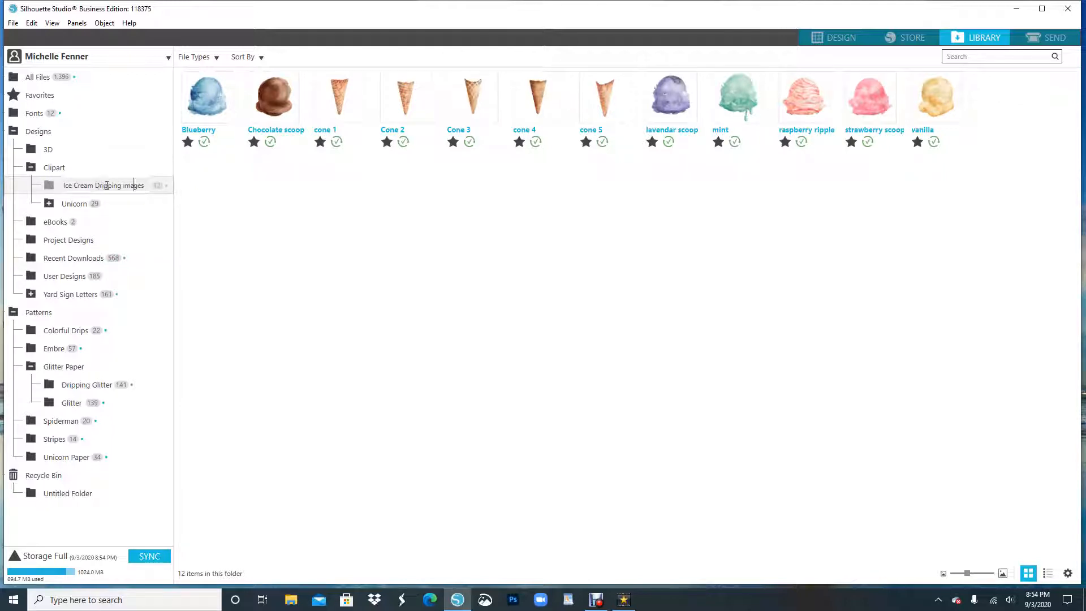
double_click(110, 186)
right_click(113, 186)
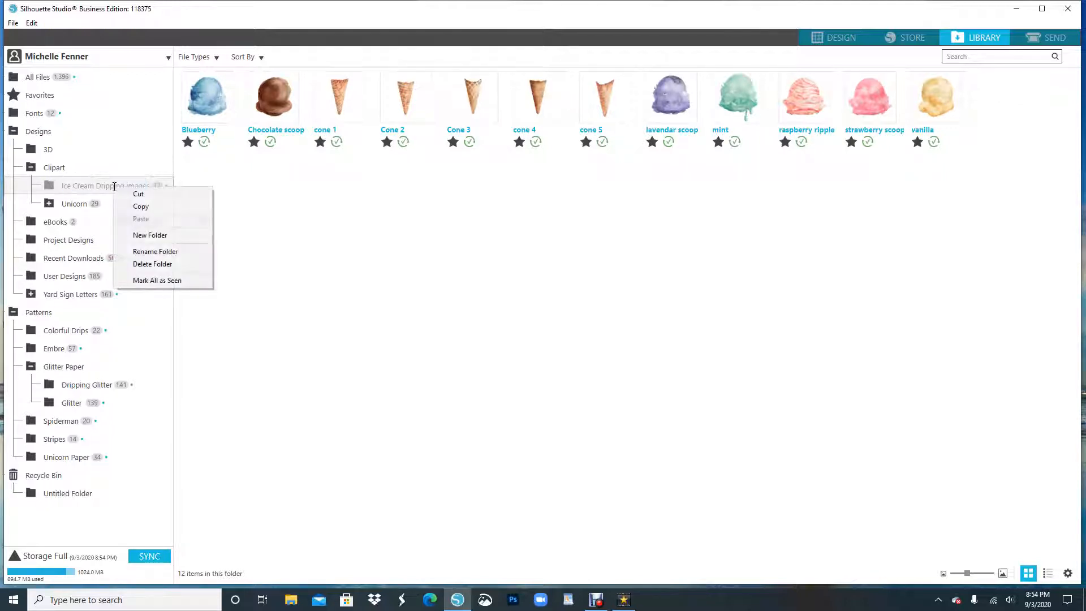
left_click(172, 252)
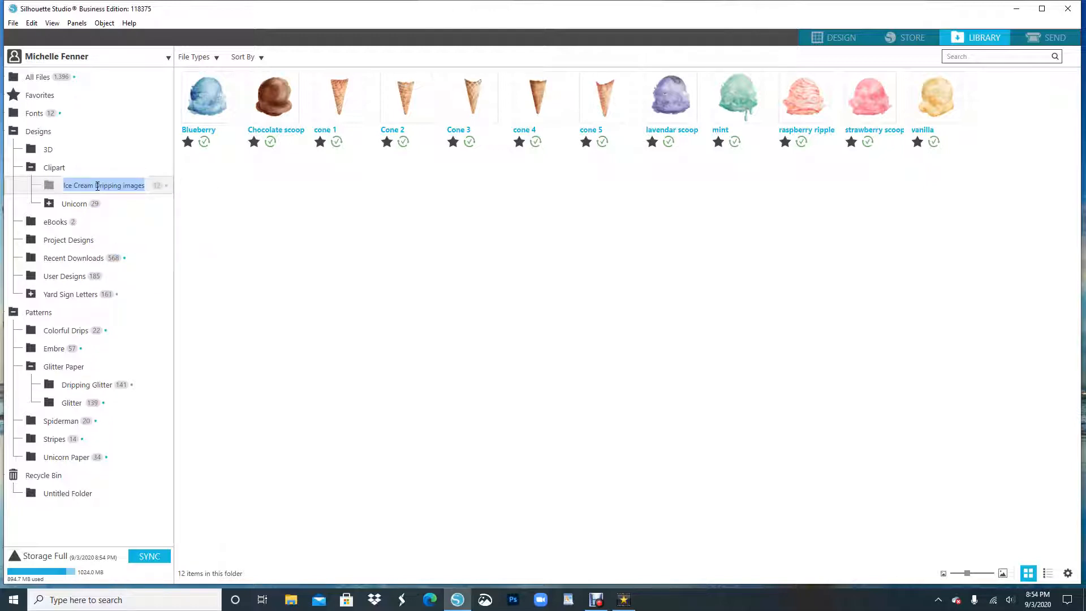
left_click(98, 186)
double_click(113, 186)
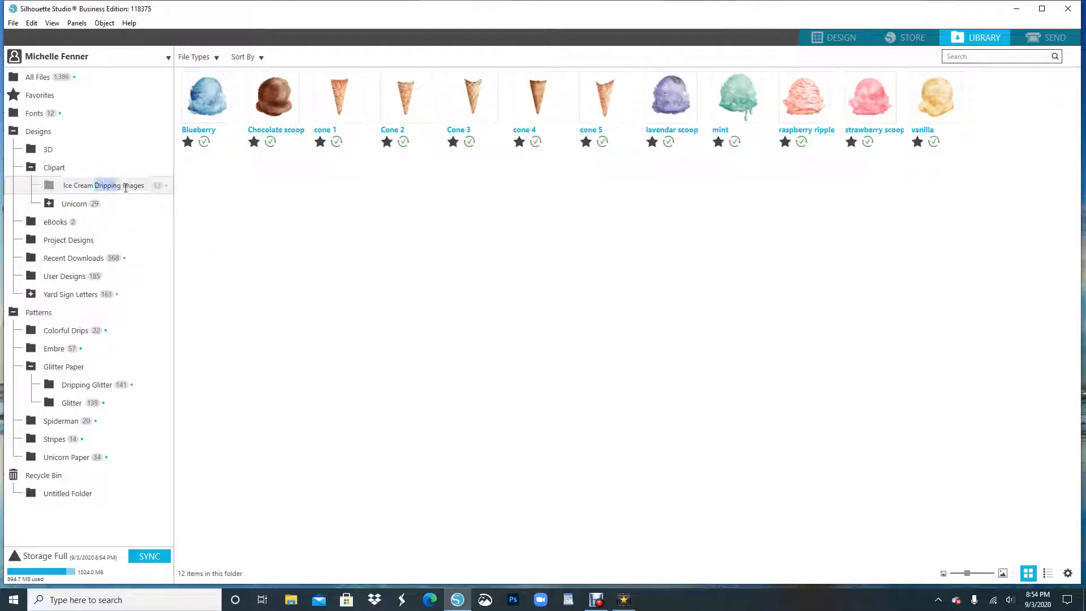
key("Delete")
left_click(425, 248)
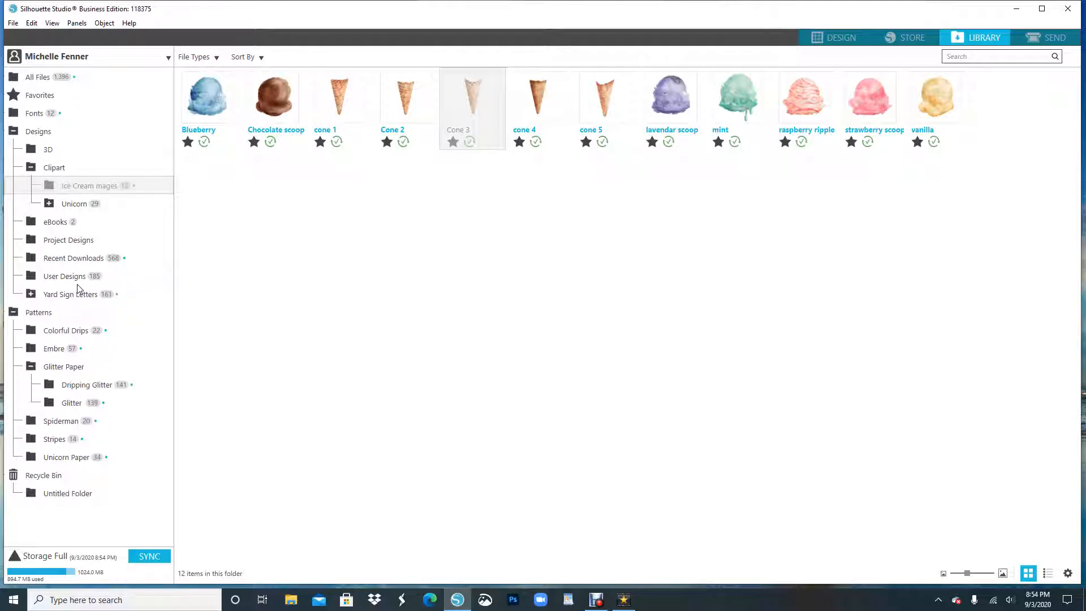
- Look through the Project Designs, Recent Downloads, User Designs and Yard Sign Letters folders under Designs
left_click(32, 243)
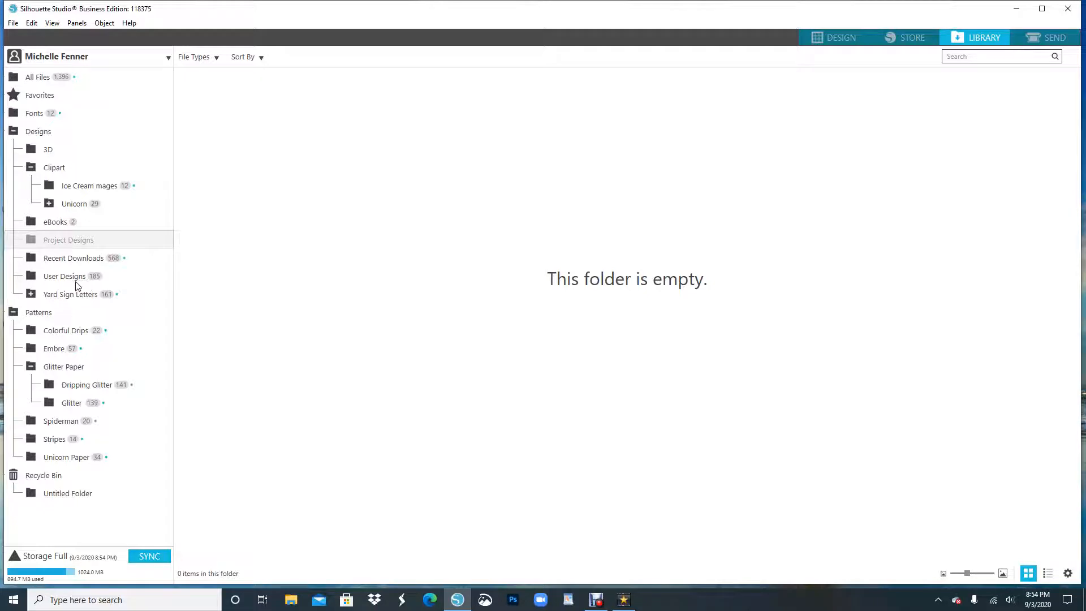
left_click(32, 260)
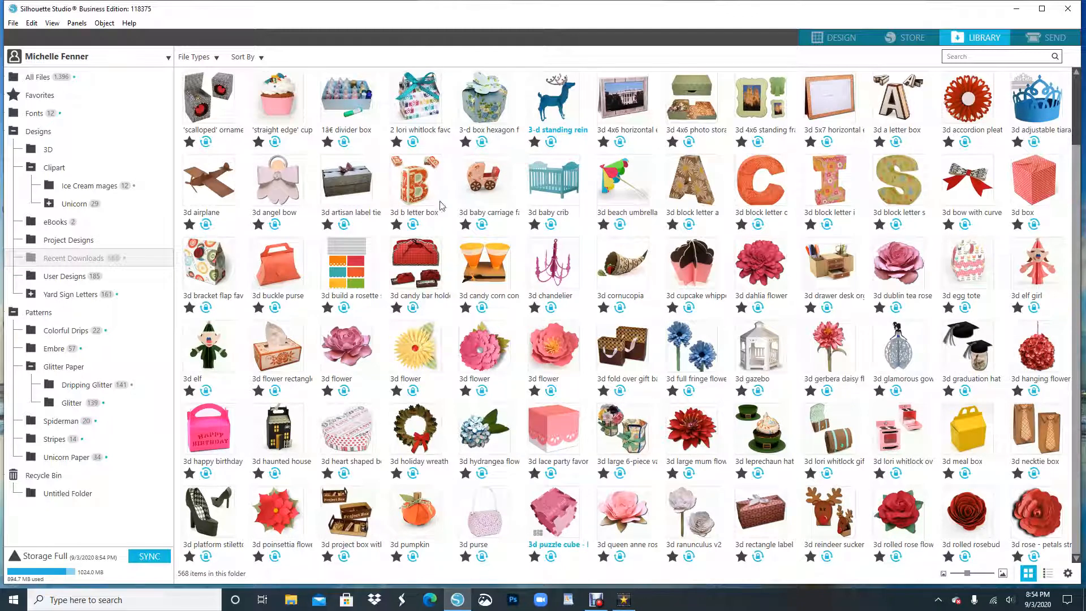
left_click(65, 277)
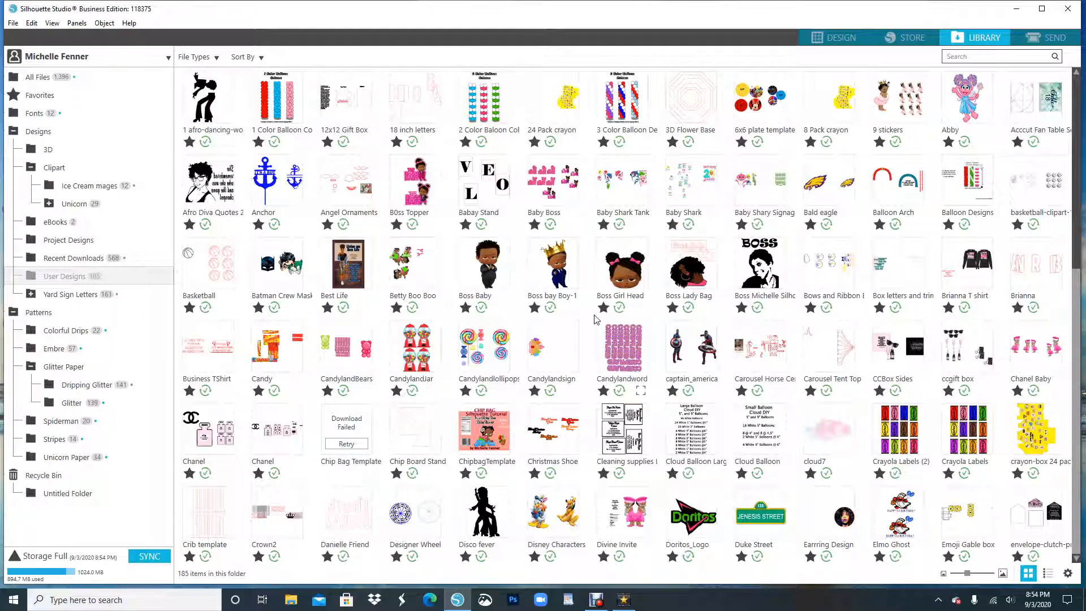
left_click_drag(1076, 149, 1042, 126)
left_click(69, 300)
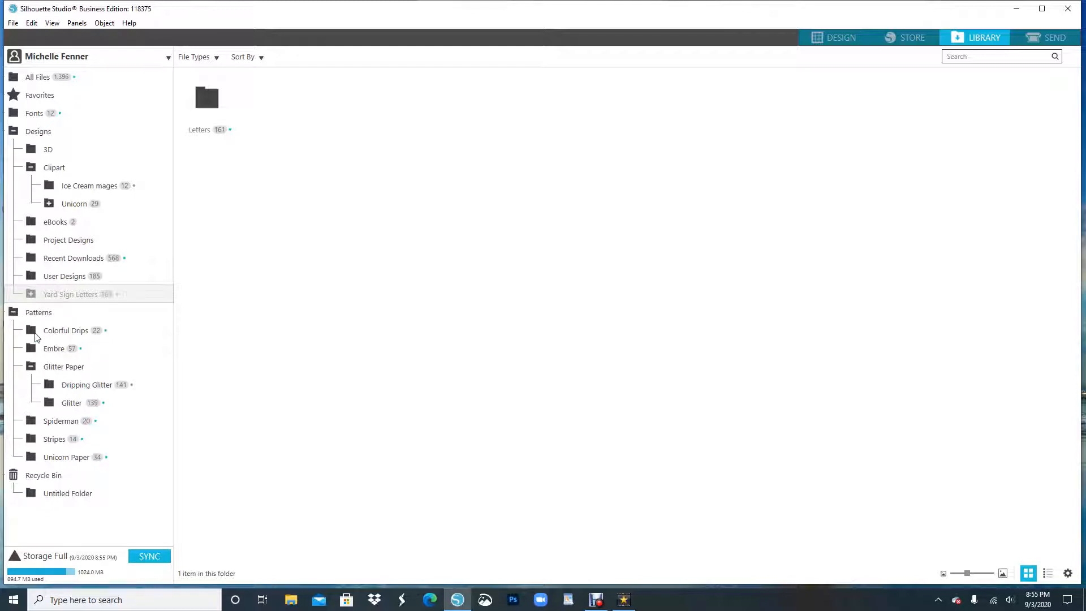
- Examine the patterns in the Colorful Drips, Embre, Dripping Glitter and Glitter folders
left_click(71, 335)
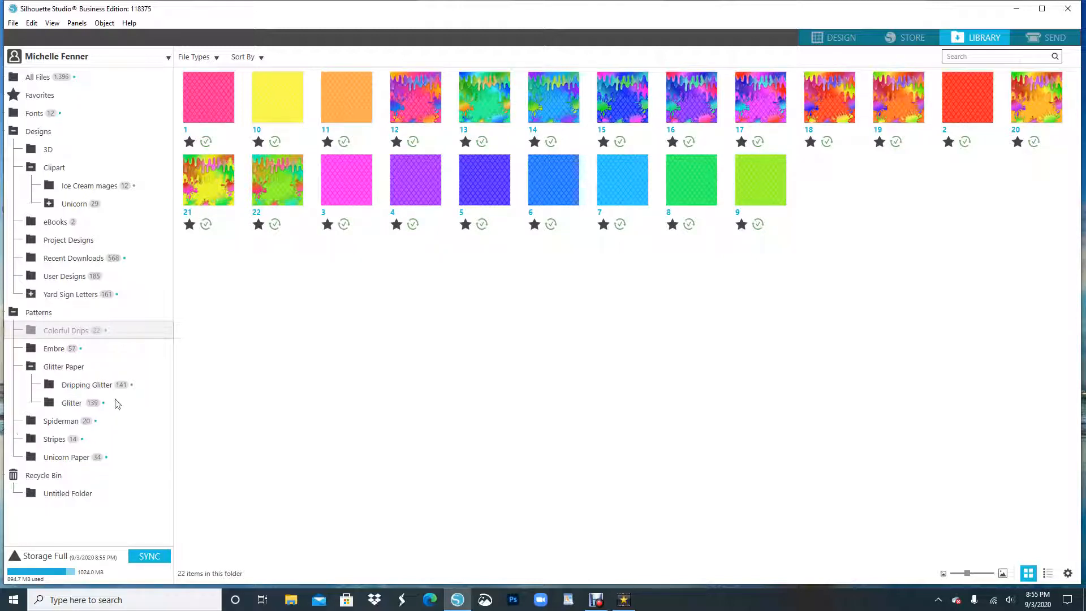
left_click(54, 349)
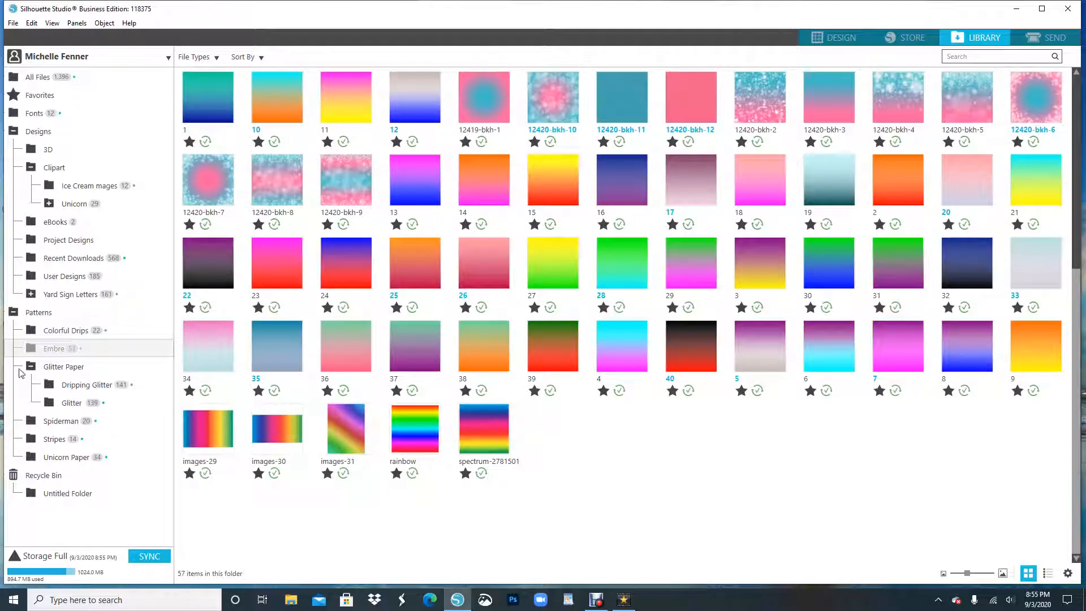
left_click(85, 386)
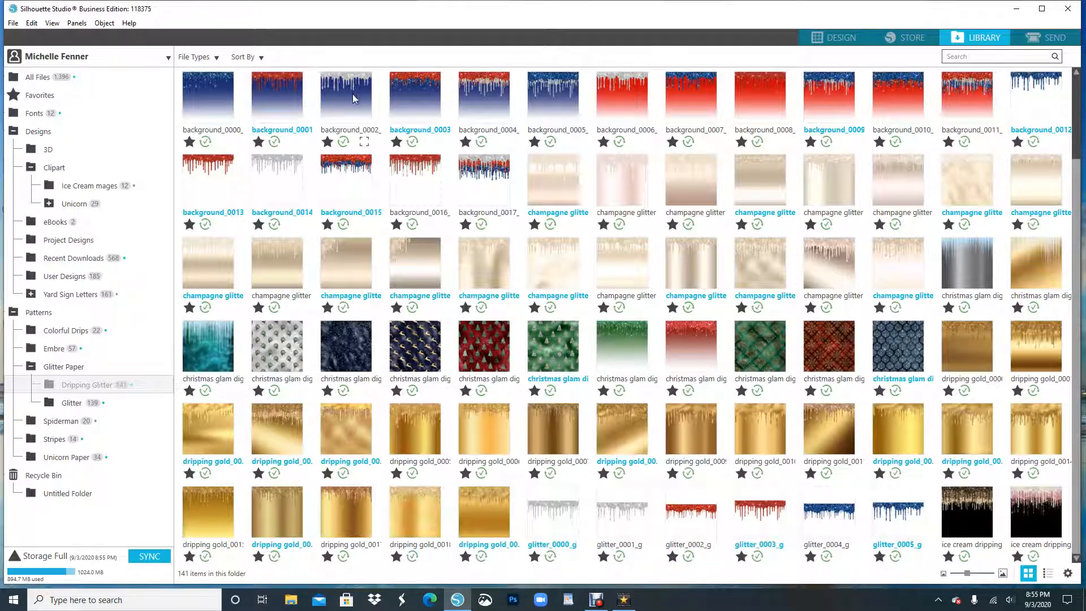
left_click(72, 403)
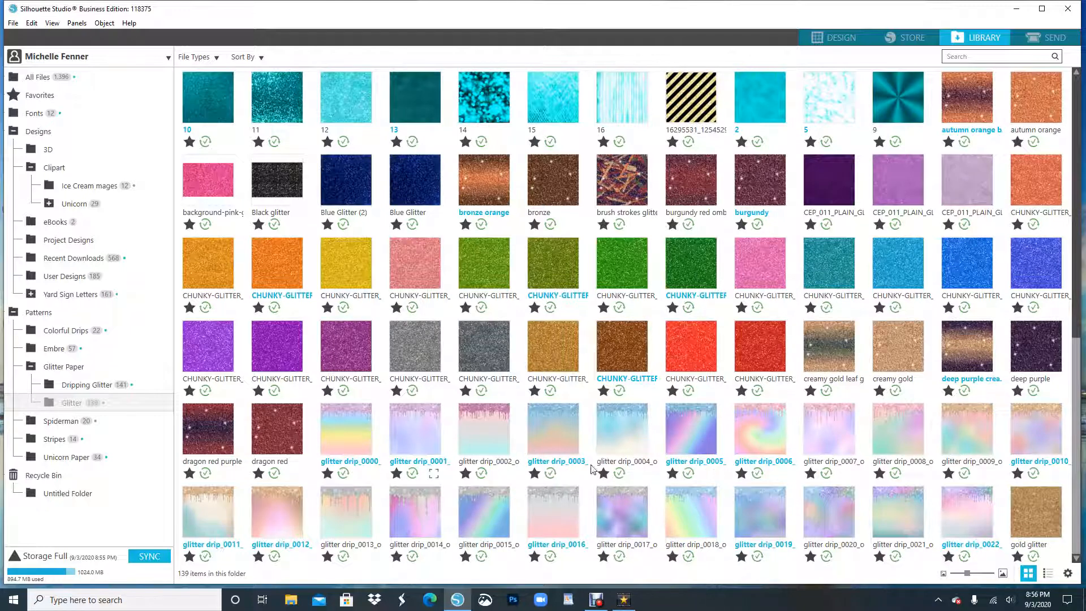
scroll(605, 463, "down", 2)
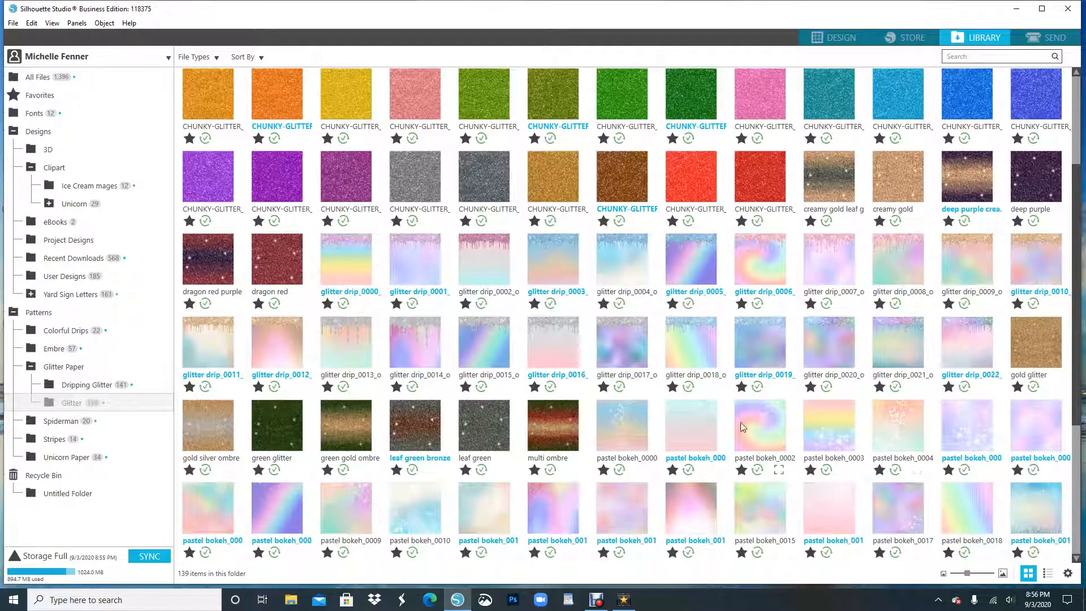
scroll(728, 419, "down", 2)
scroll(728, 418, "up", 2)
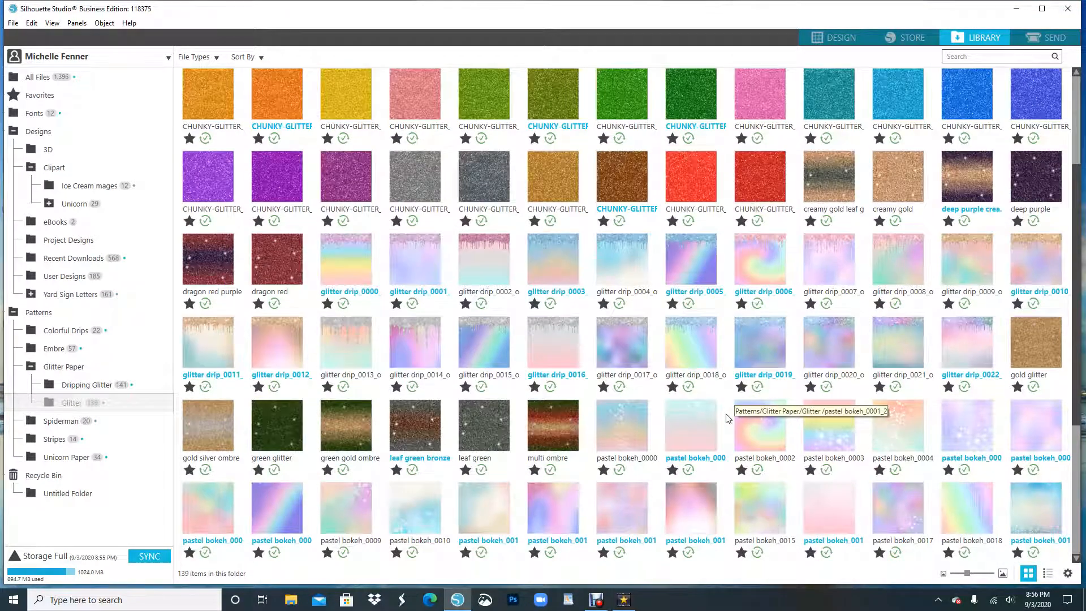
- View the patterns stored in the Spiderman, Stripes and Unicorn Paper folders
left_click(59, 421)
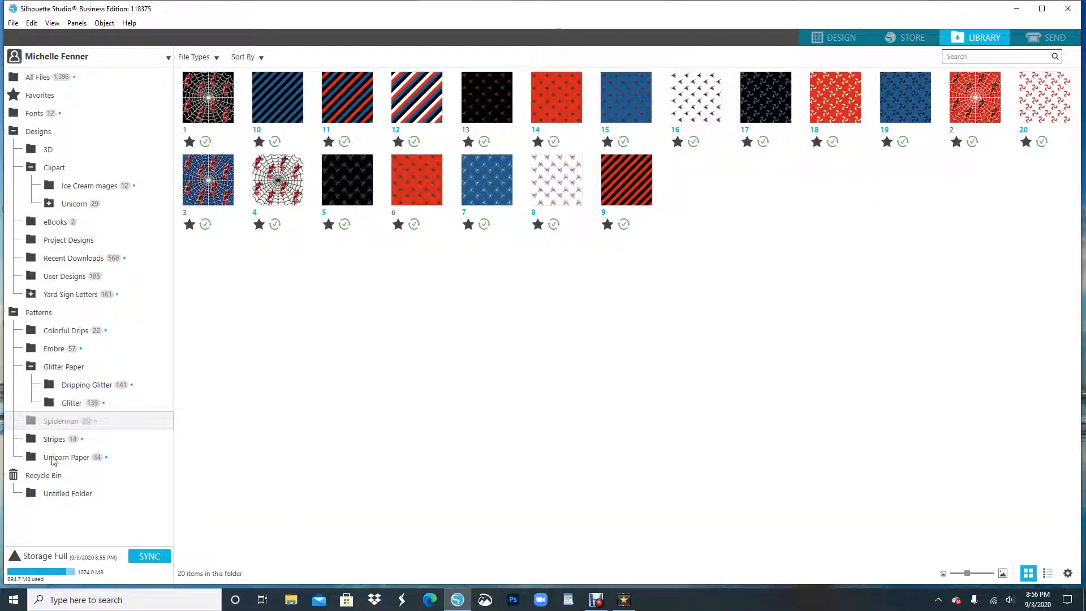
left_click(59, 442)
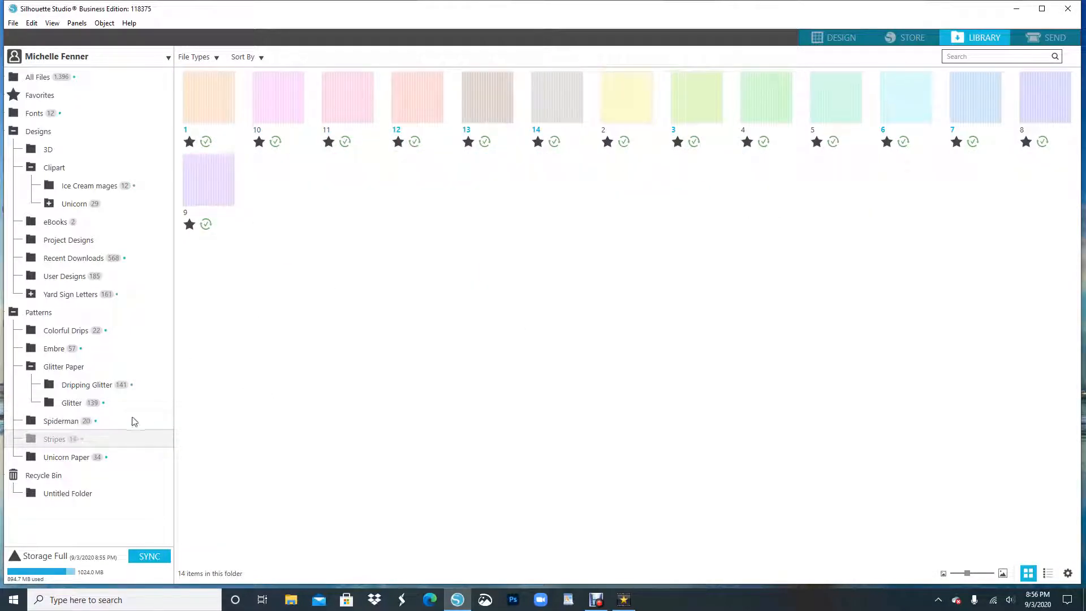
left_click(55, 459)
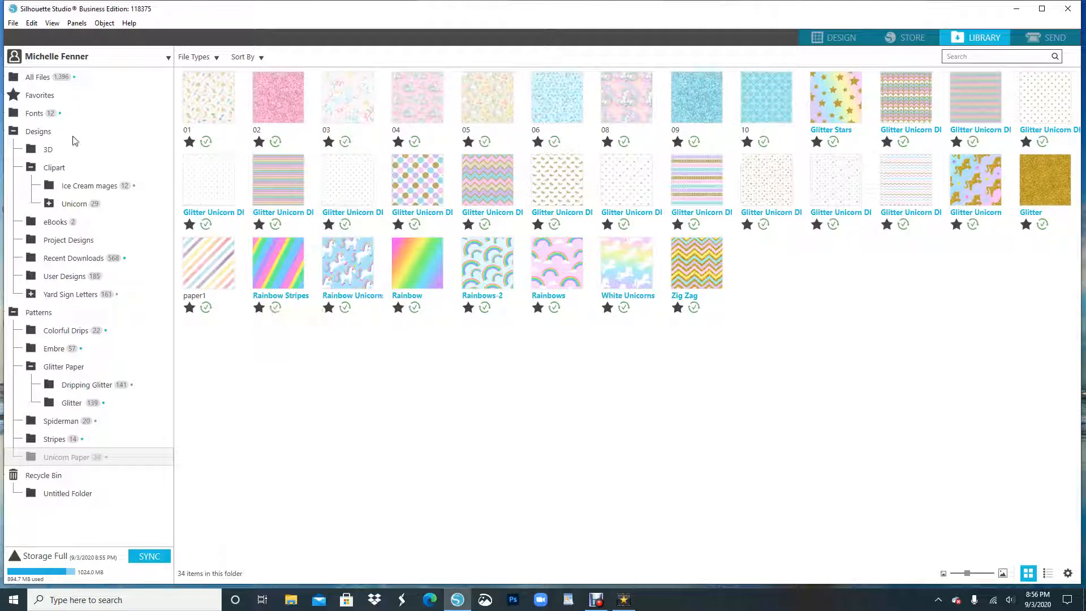
- Open the inner kittycorn birthday numbers folder from the desktop's Etsy 2 folder in File Explorer, keeping the library's folder tree uncovered
left_click_drag(289, 17, 468, 24)
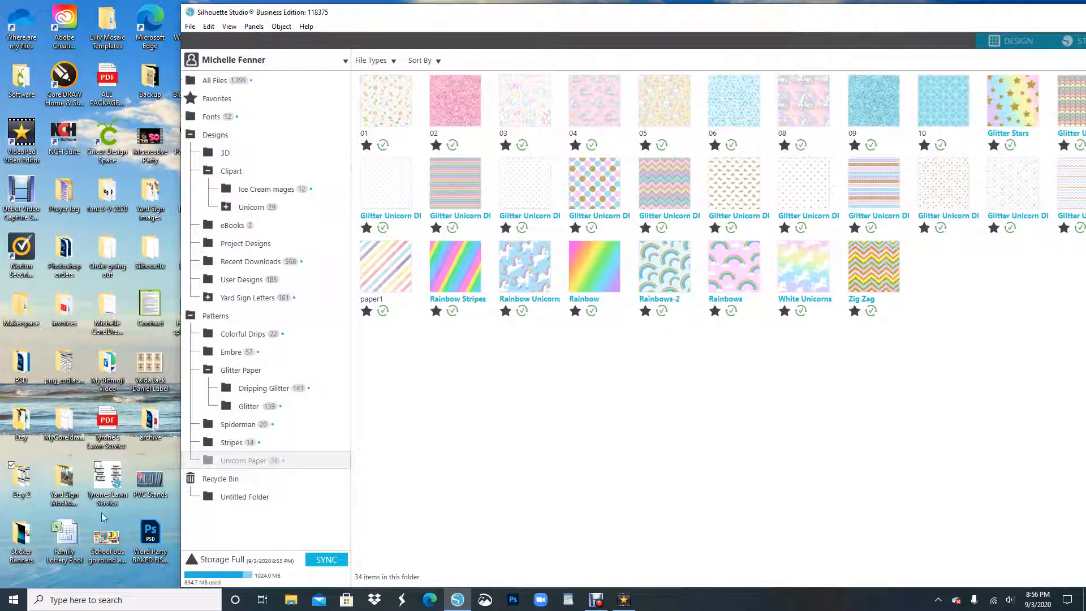
double_click(23, 480)
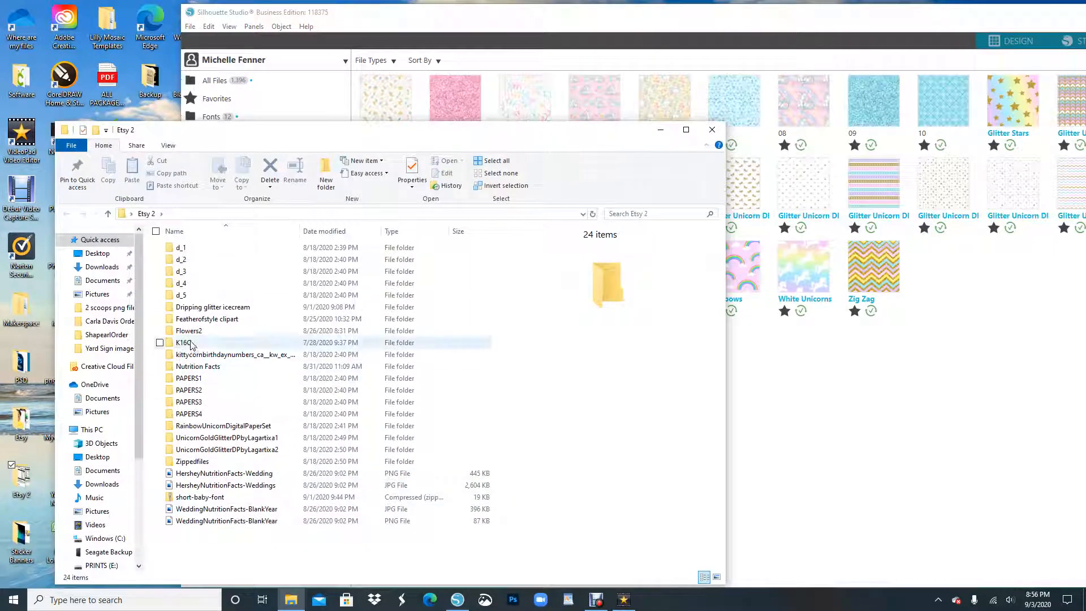
double_click(251, 356)
double_click(288, 249)
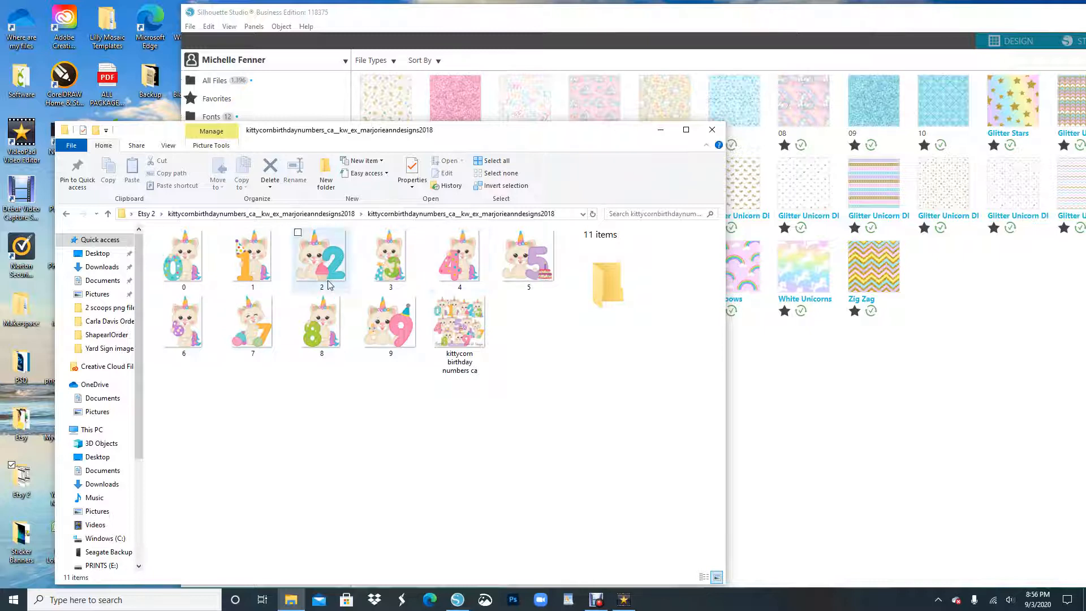
left_click_drag(582, 140, 996, 204)
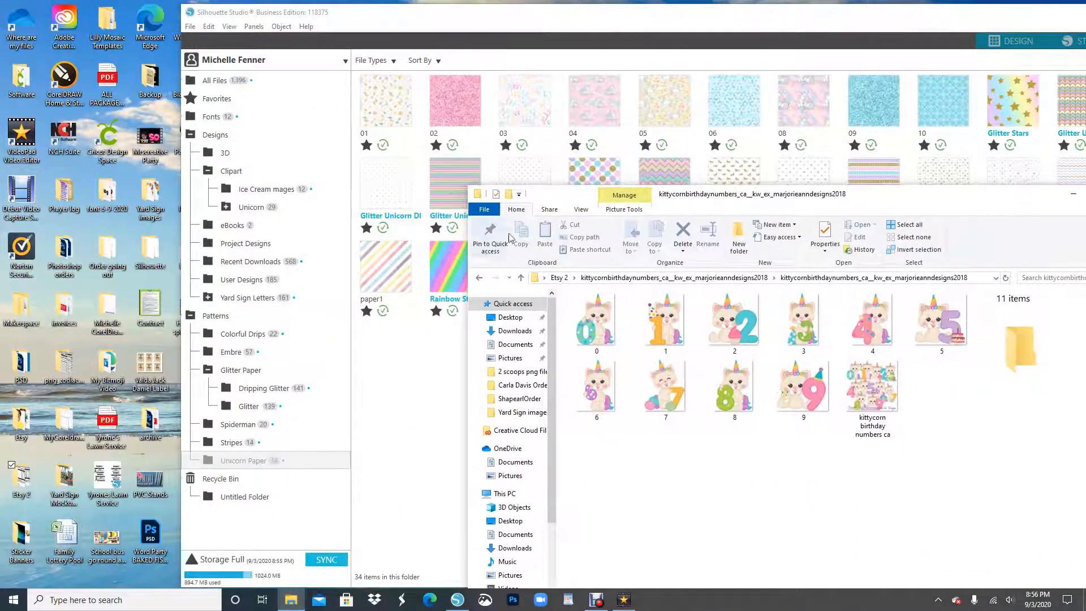
- Create a subfolder named Number and Clipart inside the library's Clipart folder
left_click(229, 172)
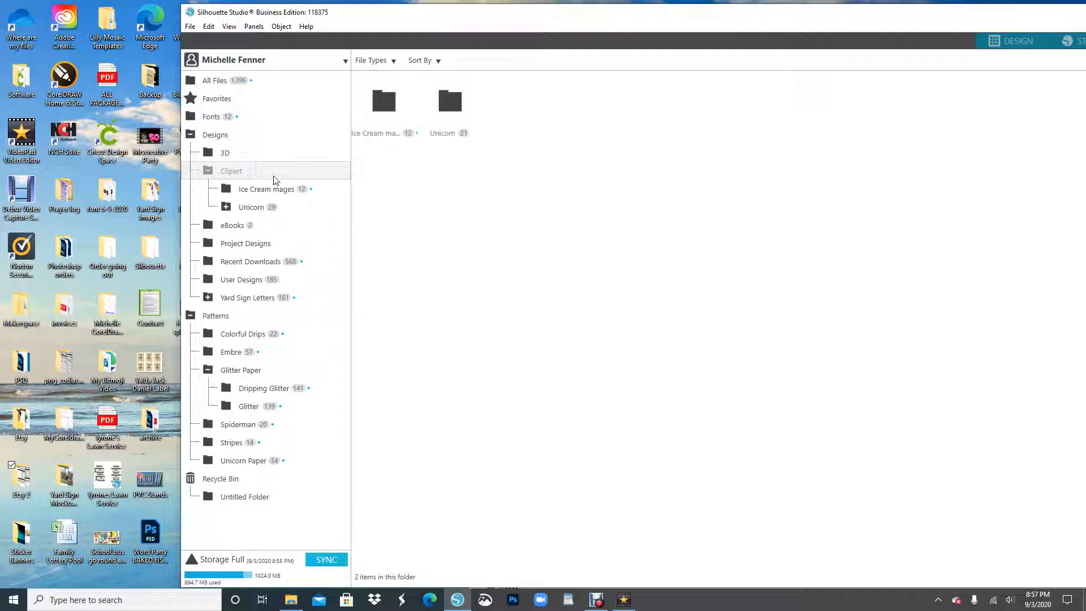
right_click(257, 173)
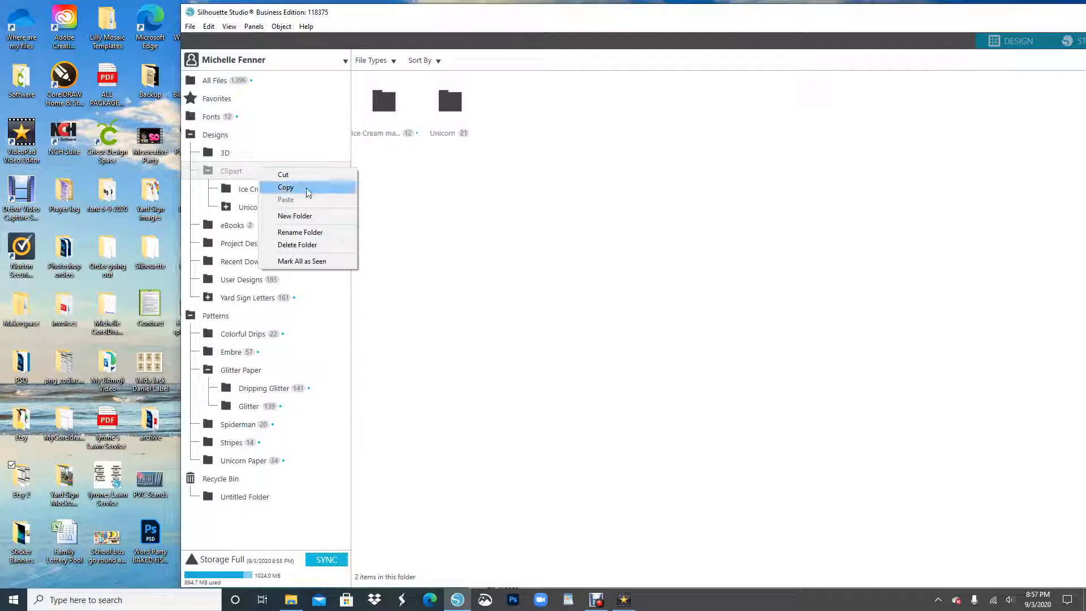
left_click(307, 217)
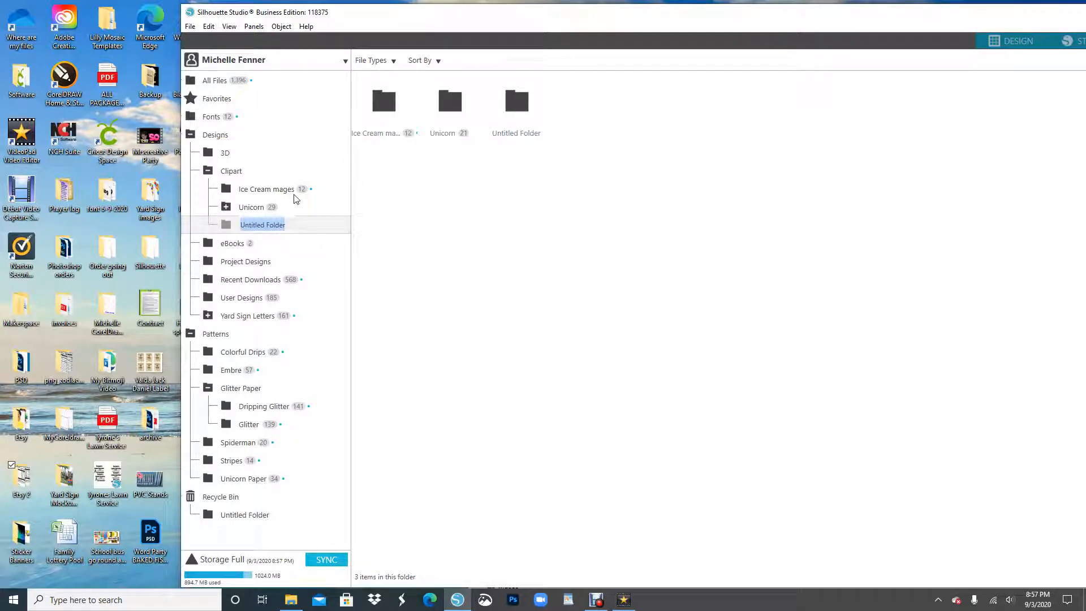
type("N")
type("umber and Clipart")
key("Return")
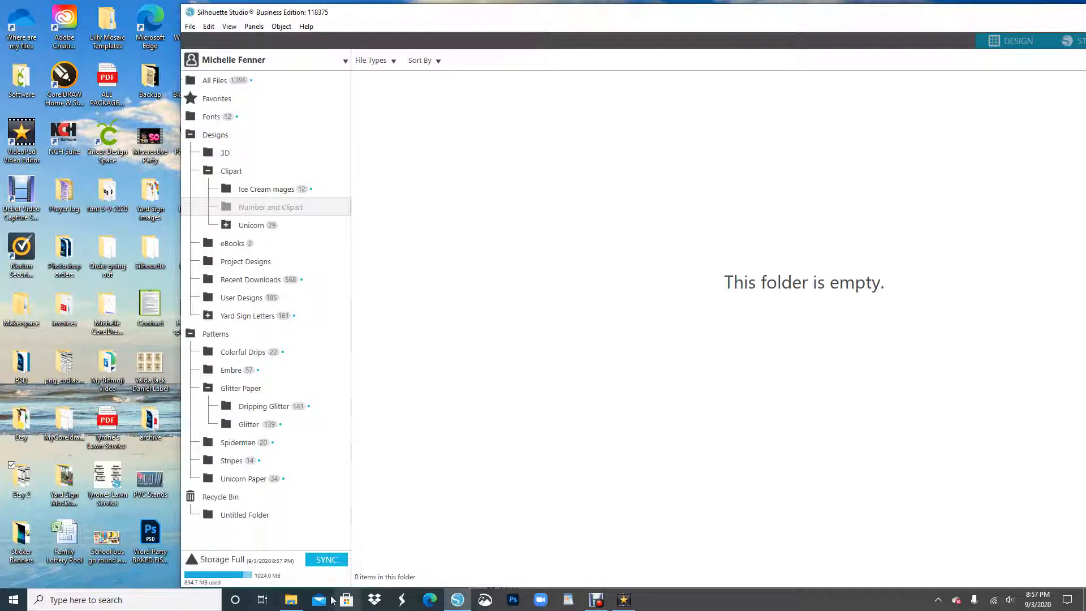
- Import the kittycorn images 0 through 9 from File Explorer into the Number and Clipart folder, then close the File Explorer window
left_click(297, 603)
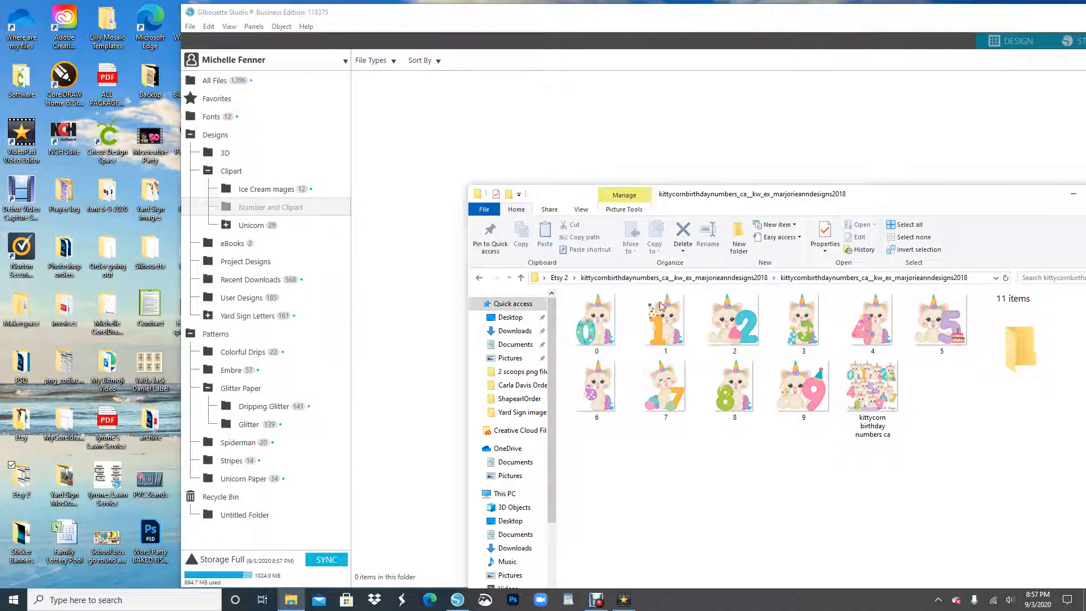
left_click_drag(936, 201, 982, 70)
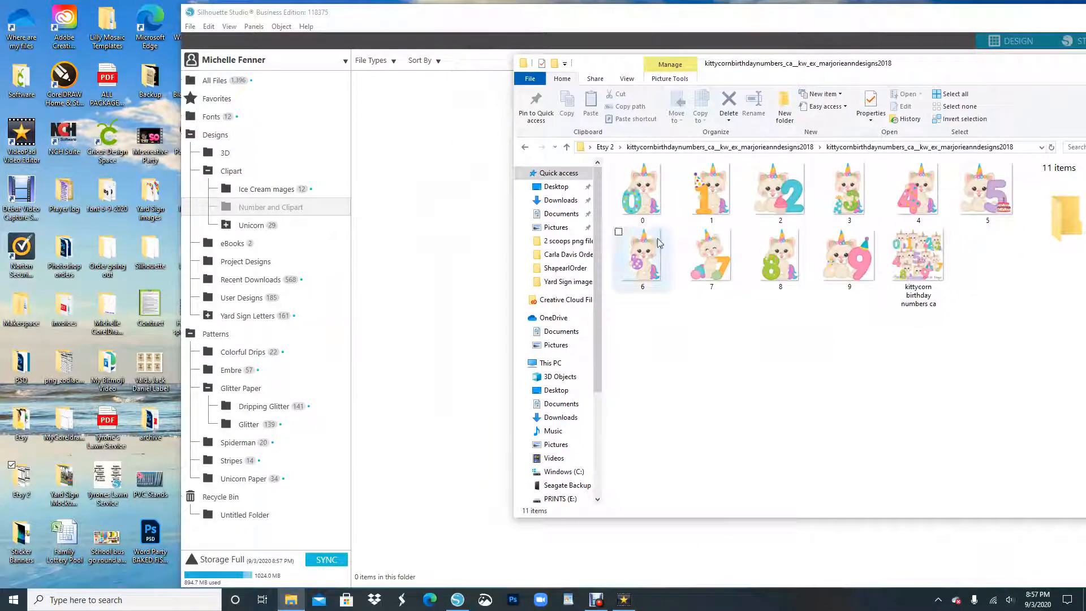
left_click(649, 191)
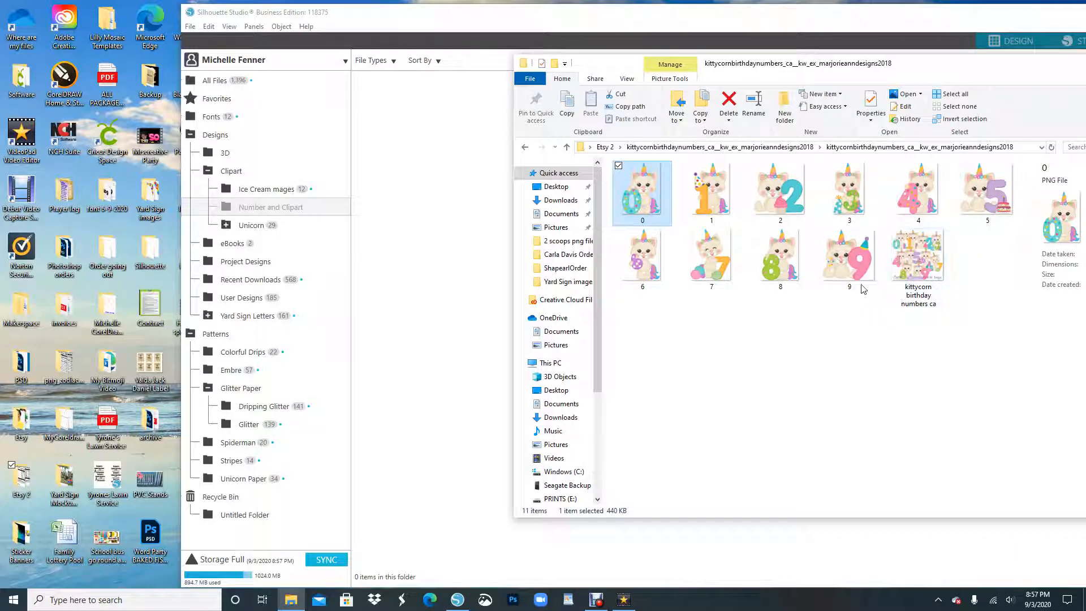
left_click(860, 266, "shift")
left_click_drag(654, 209, 431, 183)
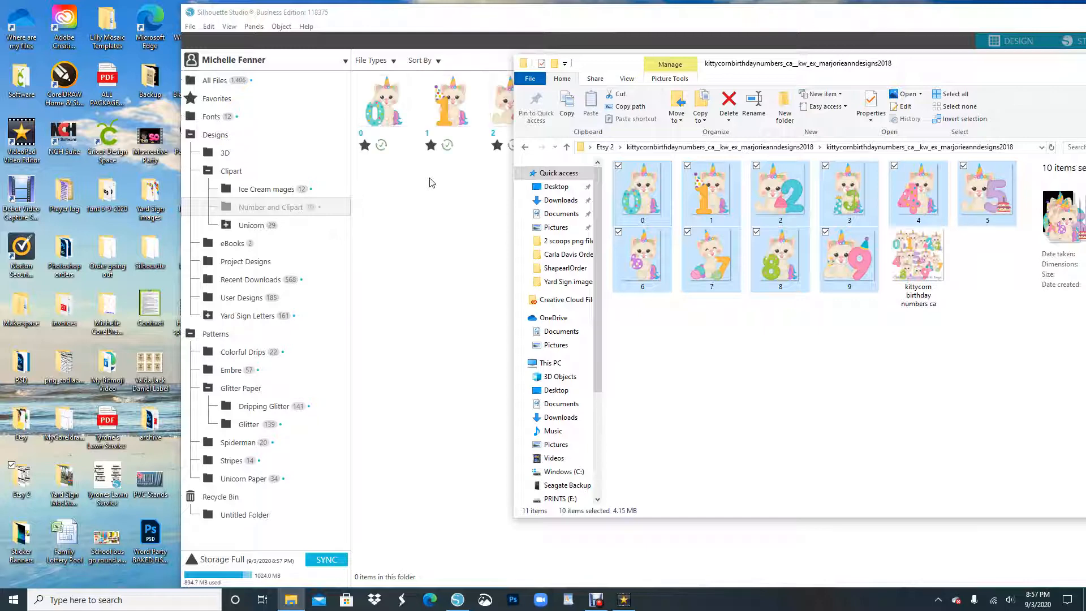
left_click_drag(930, 74, 786, 258)
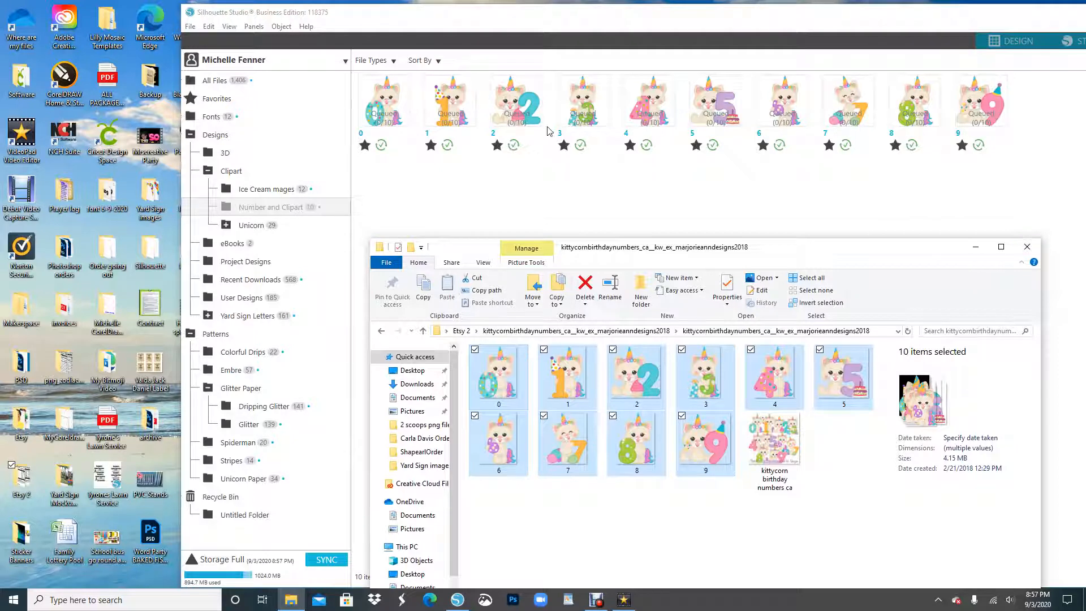
left_click(1037, 251)
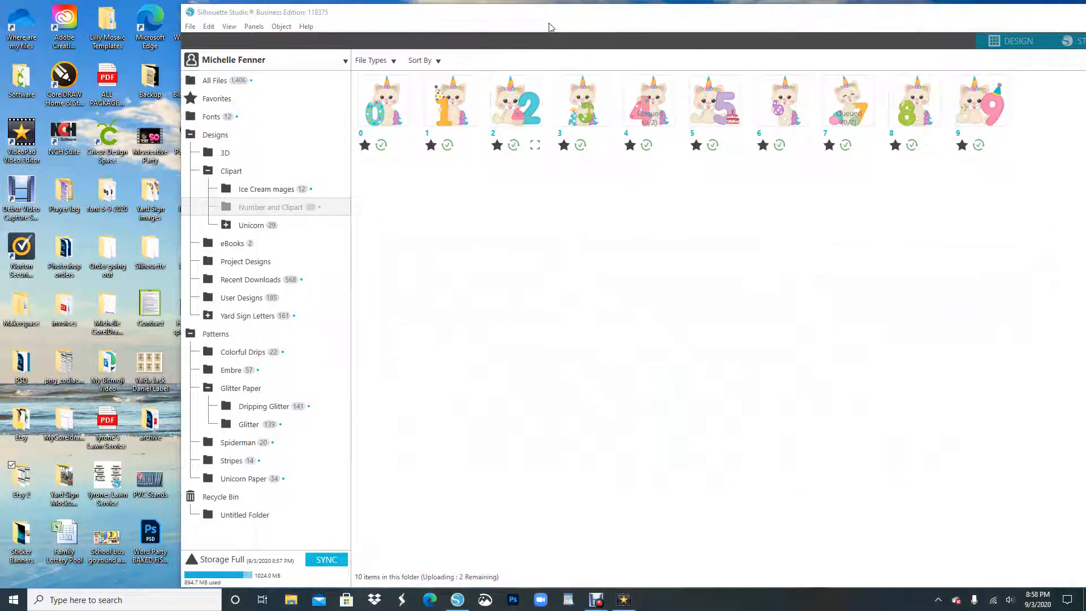
- Bring the whole library window back into view and show the contents of the Ice Cream mages folder
left_click_drag(649, 19, 473, 20)
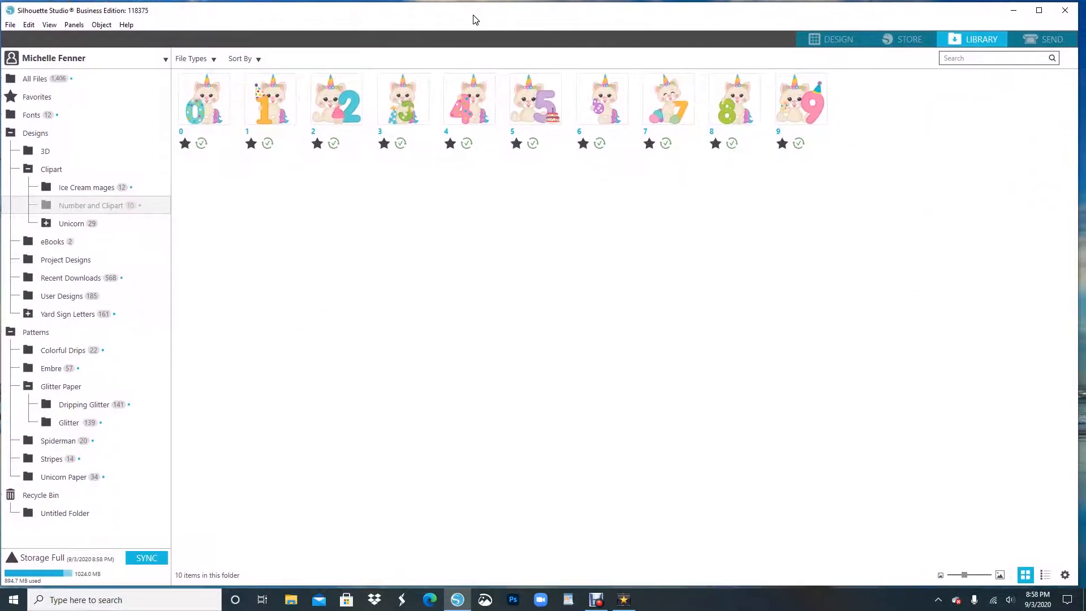
left_click(96, 192)
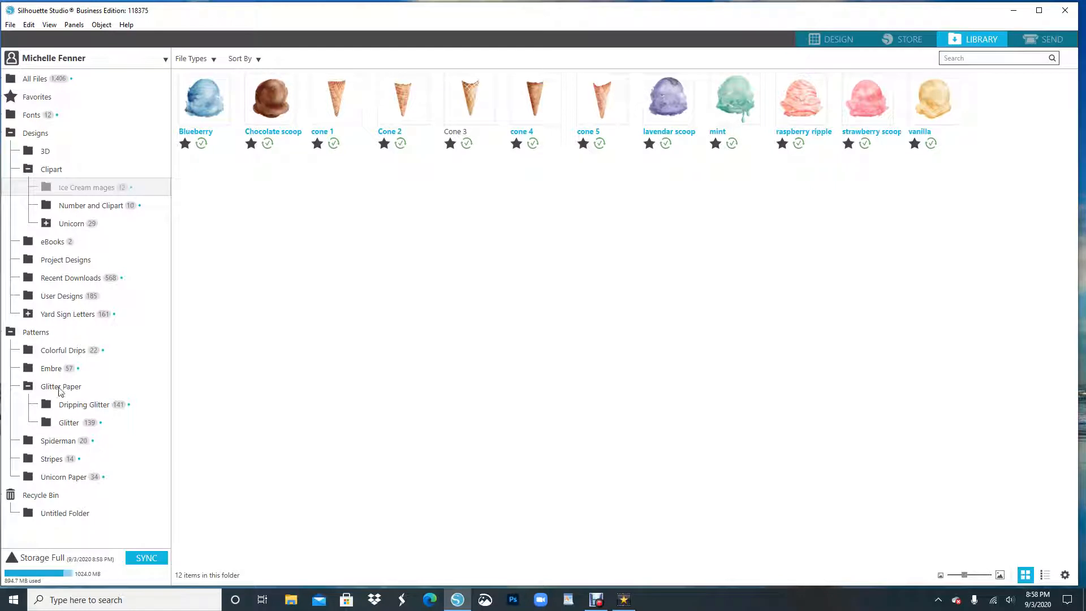
- Show the contents of the Glitter folder inside Glitter Paper, and shift the library window aside to uncover the desktop
left_click(61, 388)
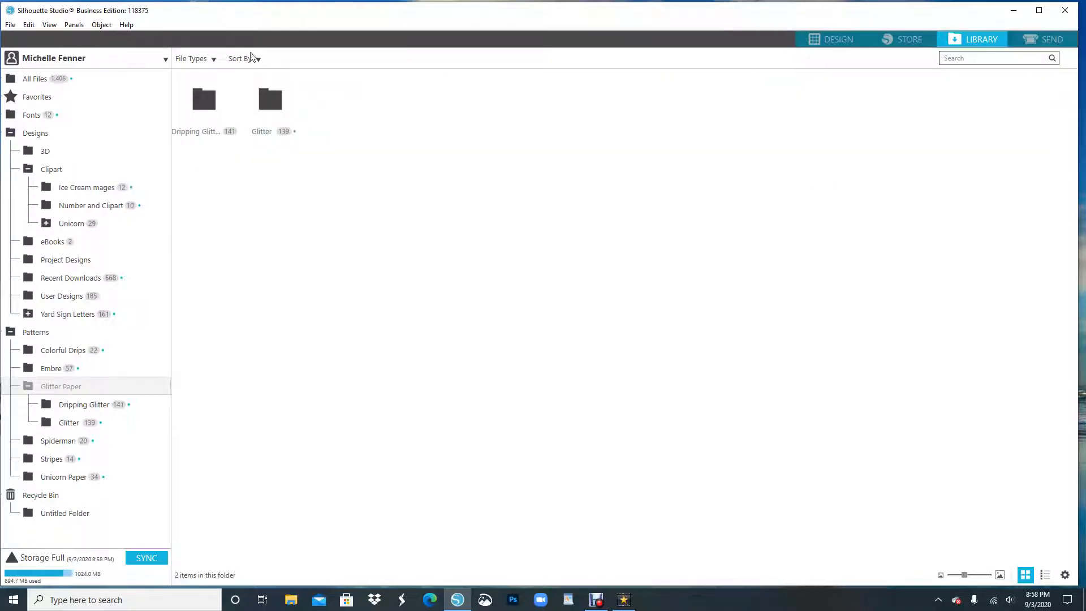
left_click(272, 102)
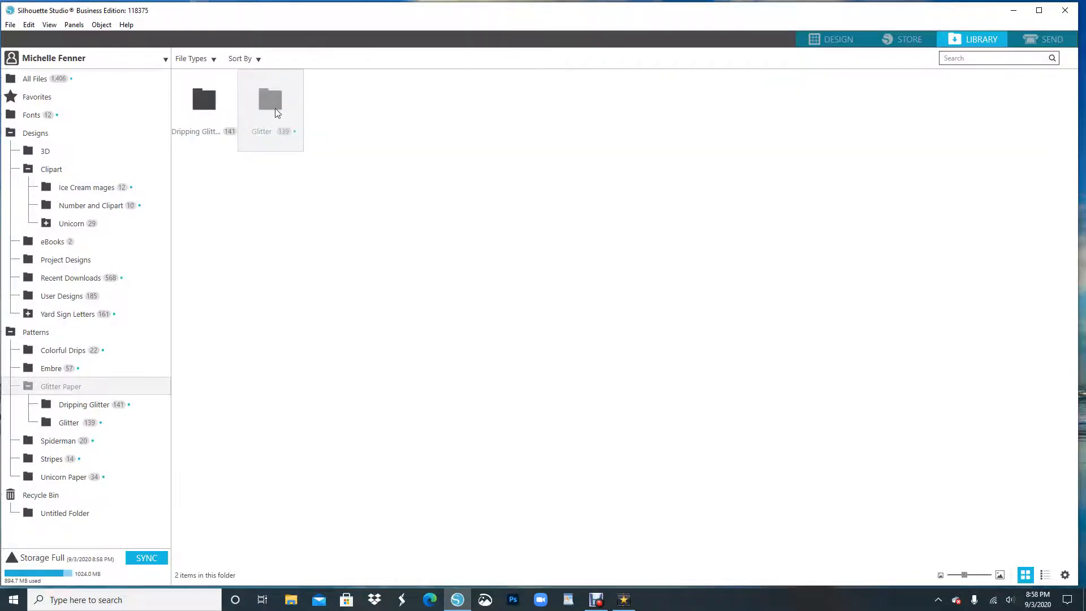
double_click(277, 112)
left_click_drag(175, 14, 444, 13)
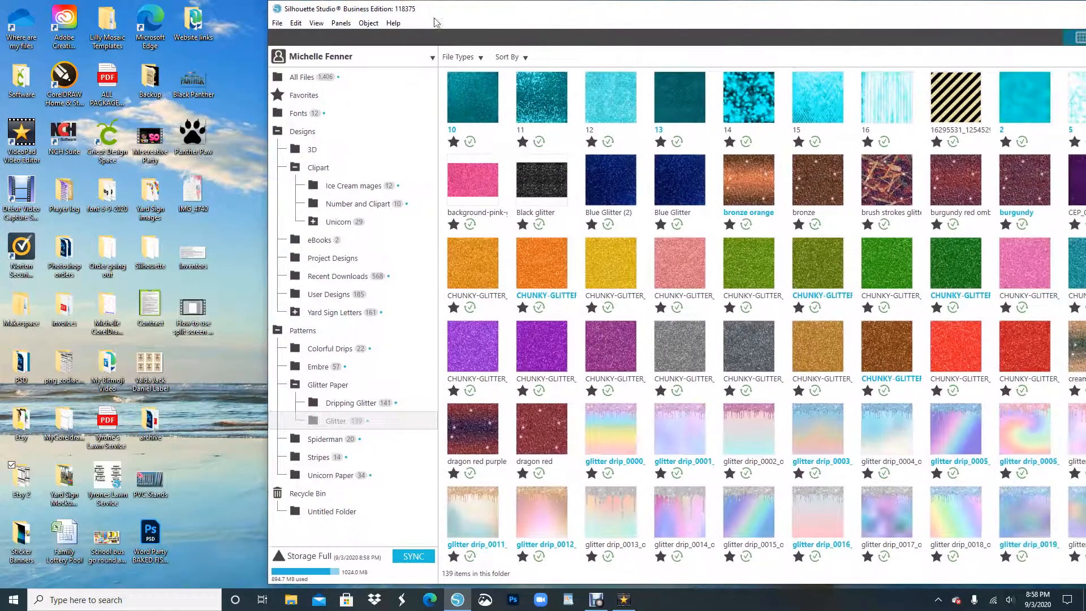
- Browse the 100 Chunky Glitter Digital Papers folder inside the desktop's Etsy folder in File Explorer
left_click(290, 602)
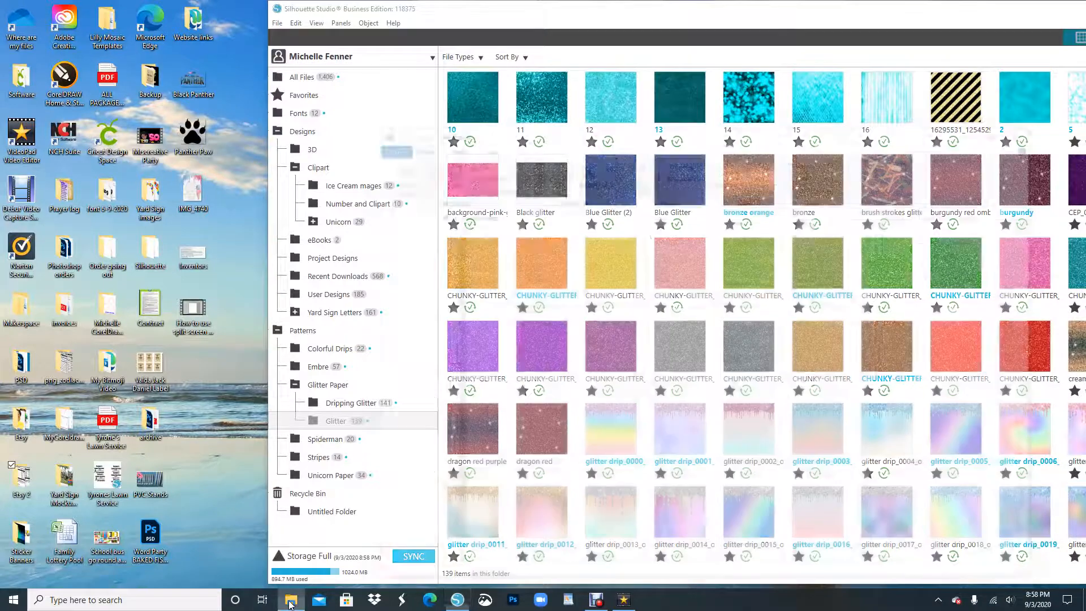
left_click(412, 254)
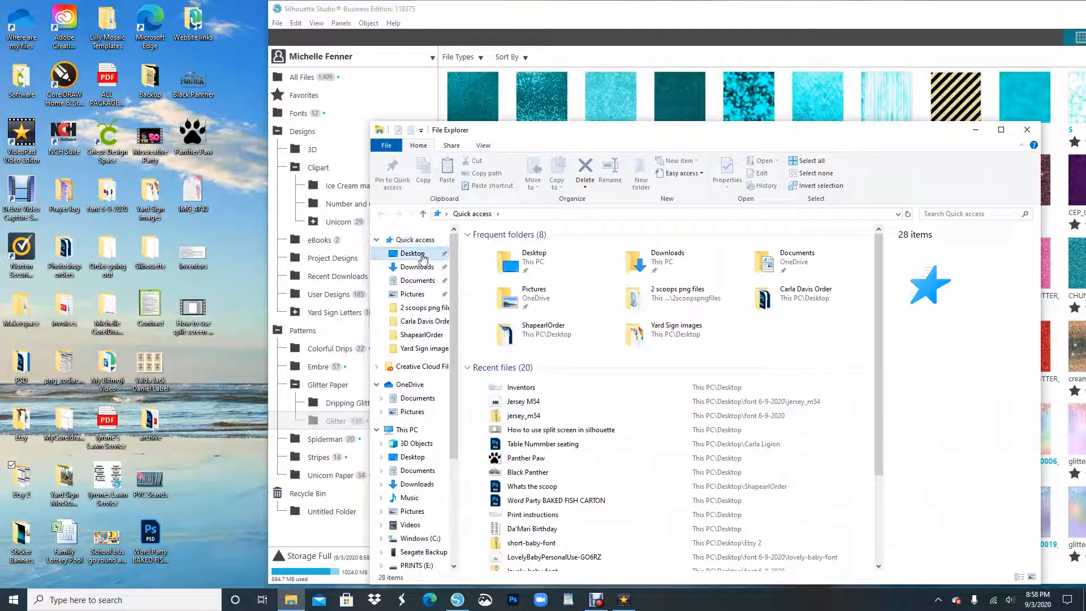
double_click(497, 343)
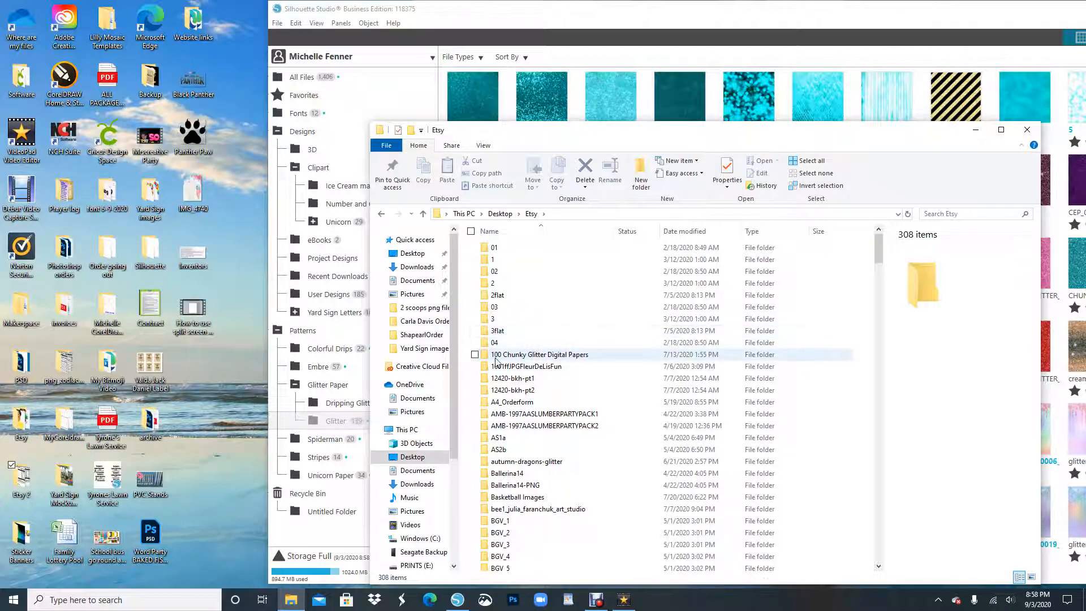
double_click(578, 355)
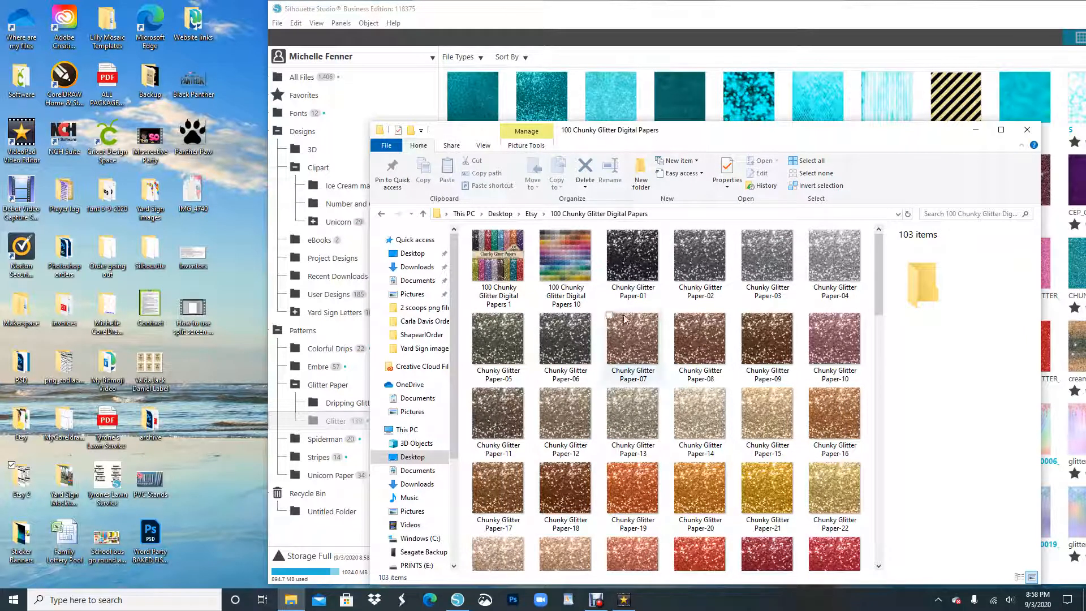
- Return File Explorer to the Etsy folder, minimize it, and bring the whole library window back into view
left_click_drag(920, 140, 868, 146)
left_click(371, 221)
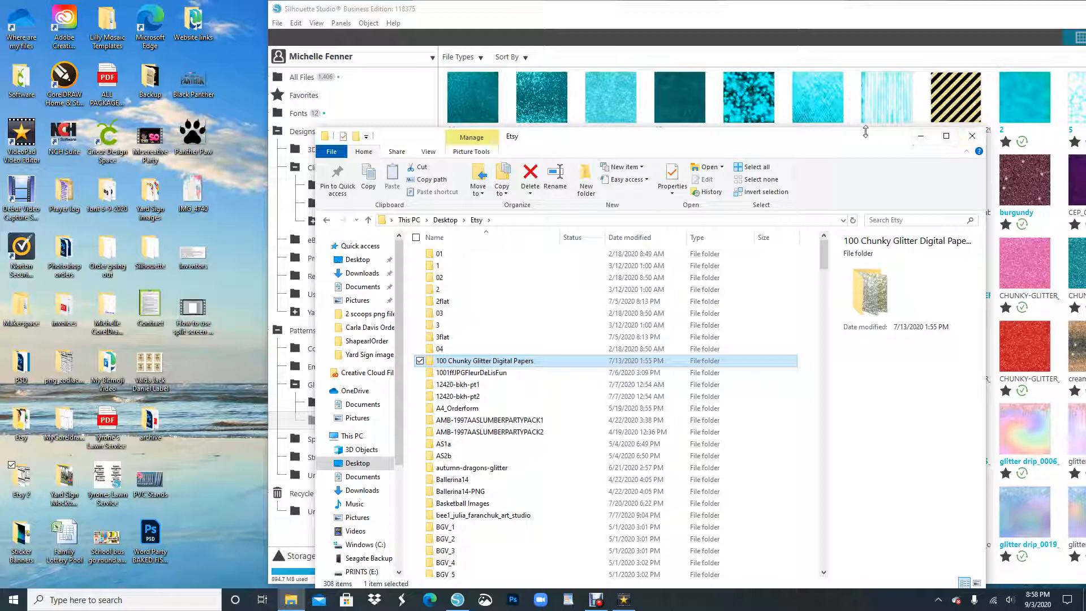
left_click(922, 140)
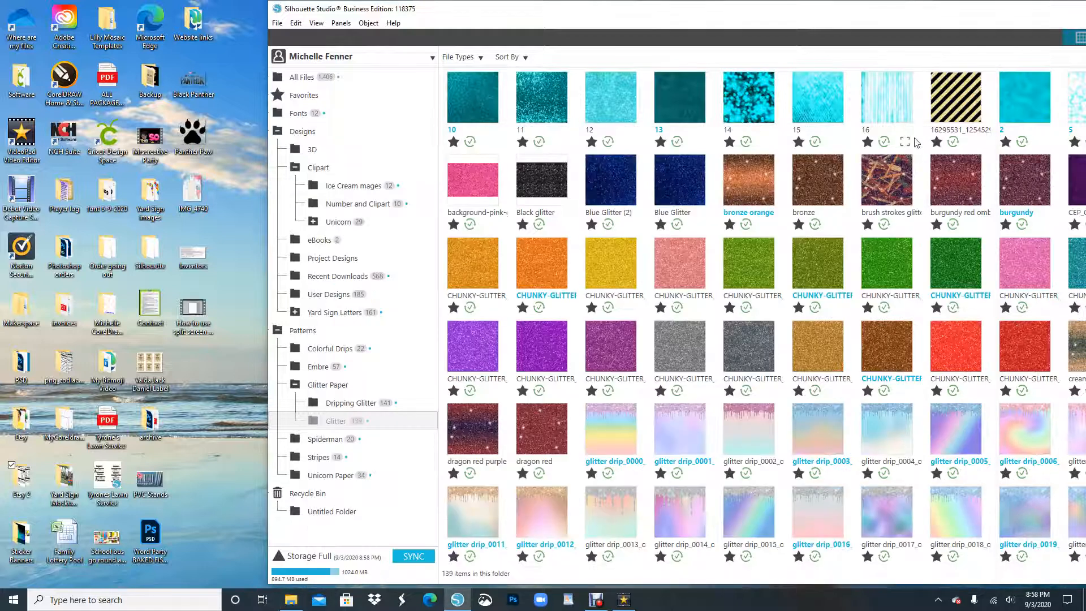
left_click_drag(645, 11, 392, 21)
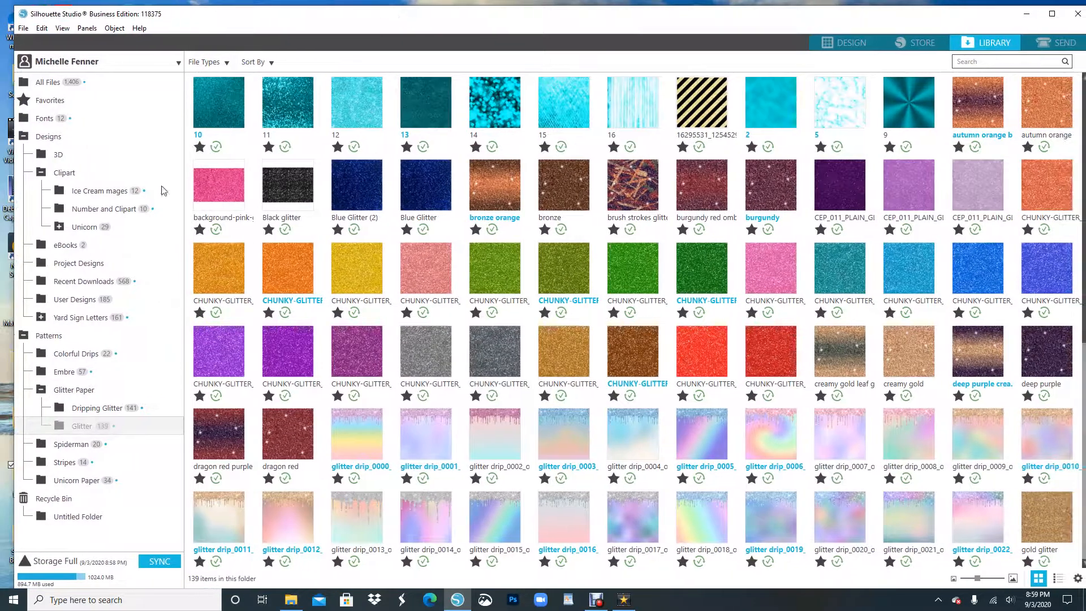
- Create a subfolder named Ballerina inside the library's Clipart folder and open it
left_click(64, 174)
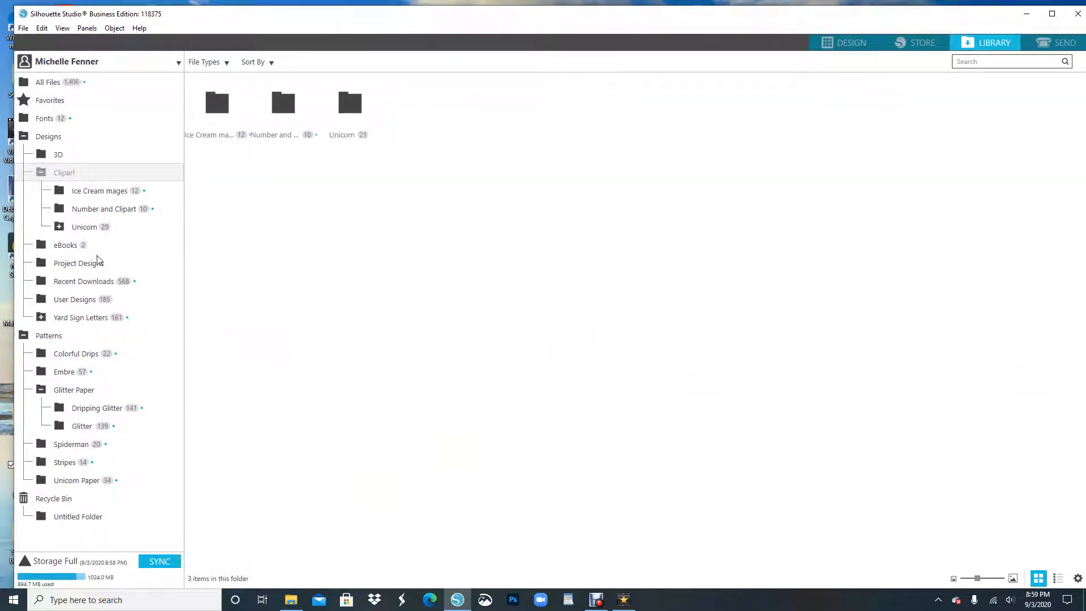
right_click(93, 177)
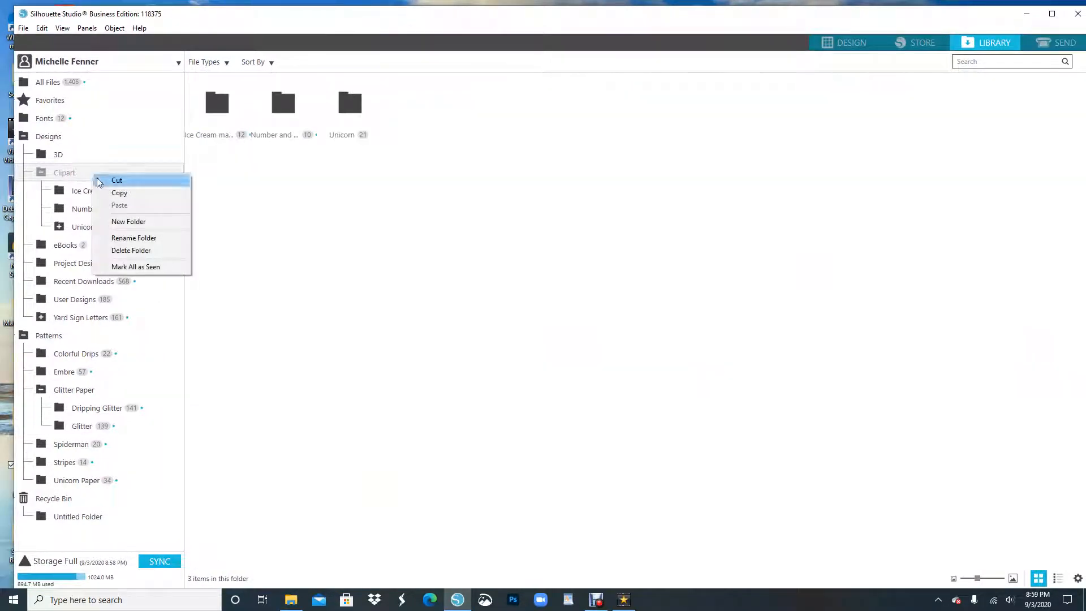
left_click(151, 225)
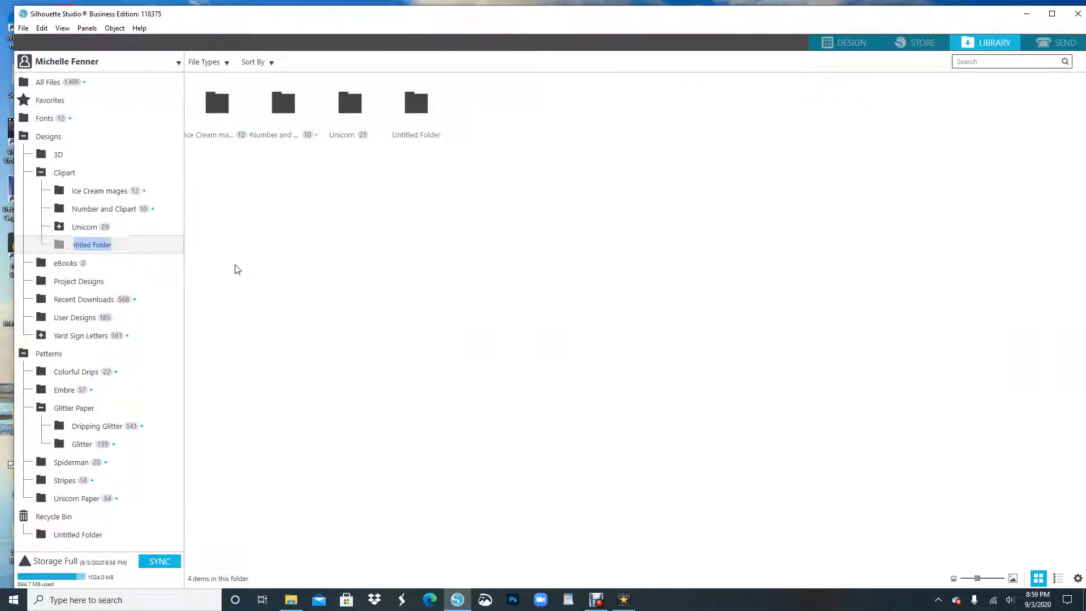
type("Ballerina")
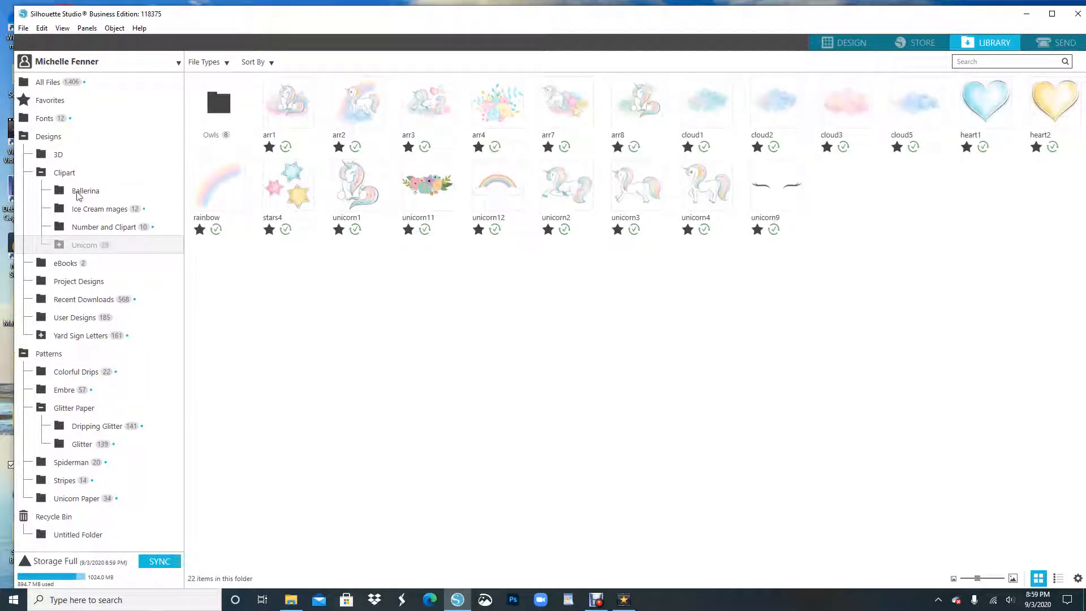
left_click(83, 190)
- Open the PNG folder inside Etsy's Ballerina14-PNG folder in File Explorer, keeping the library's Ballerina folder uncovered
left_click_drag(247, 16, 253, 16)
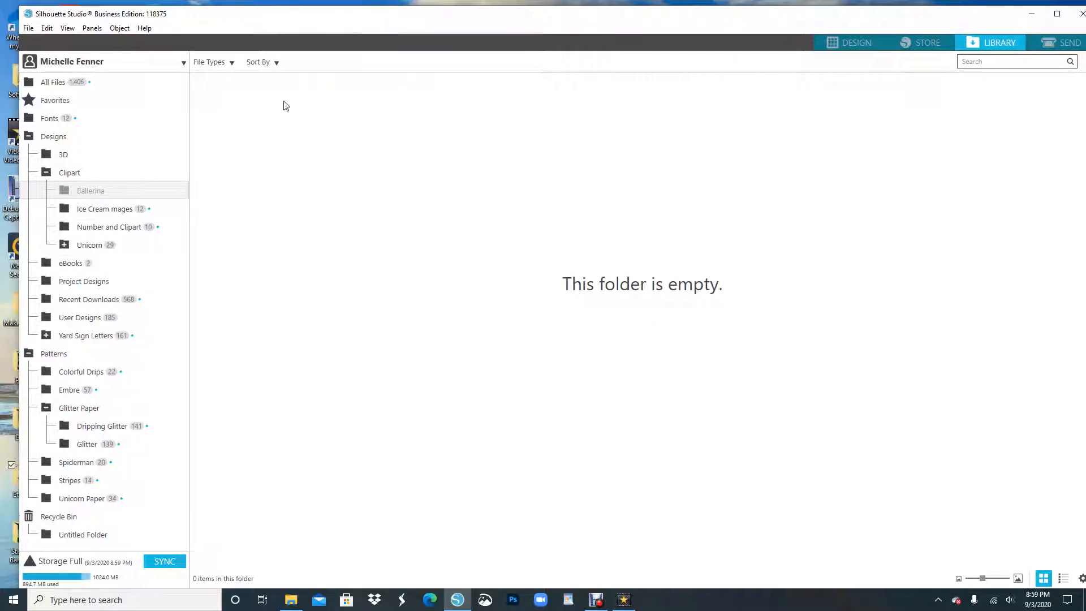
left_click(290, 600)
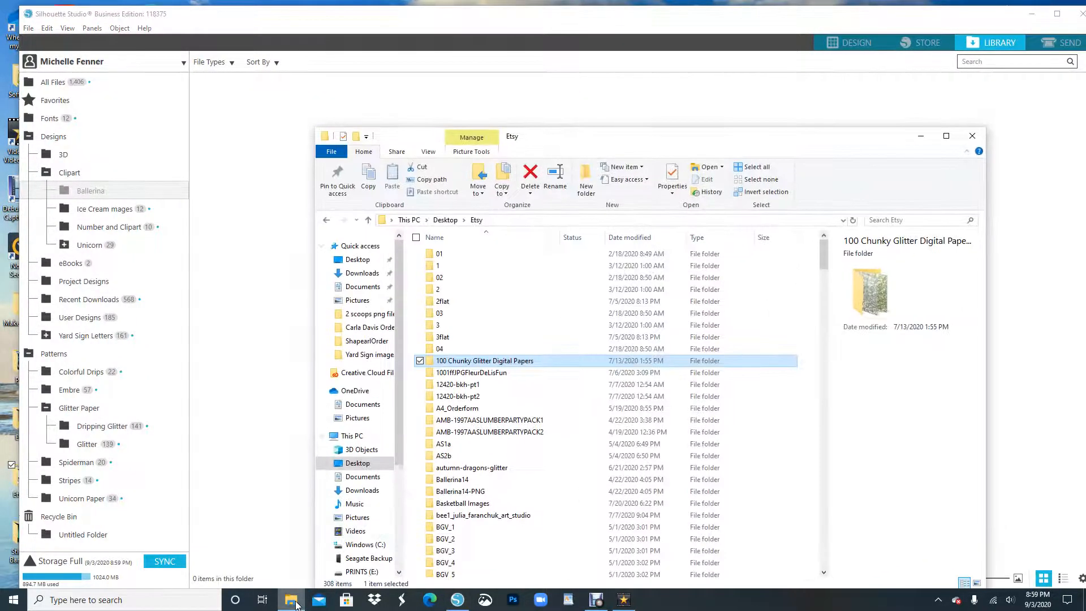
double_click(451, 481)
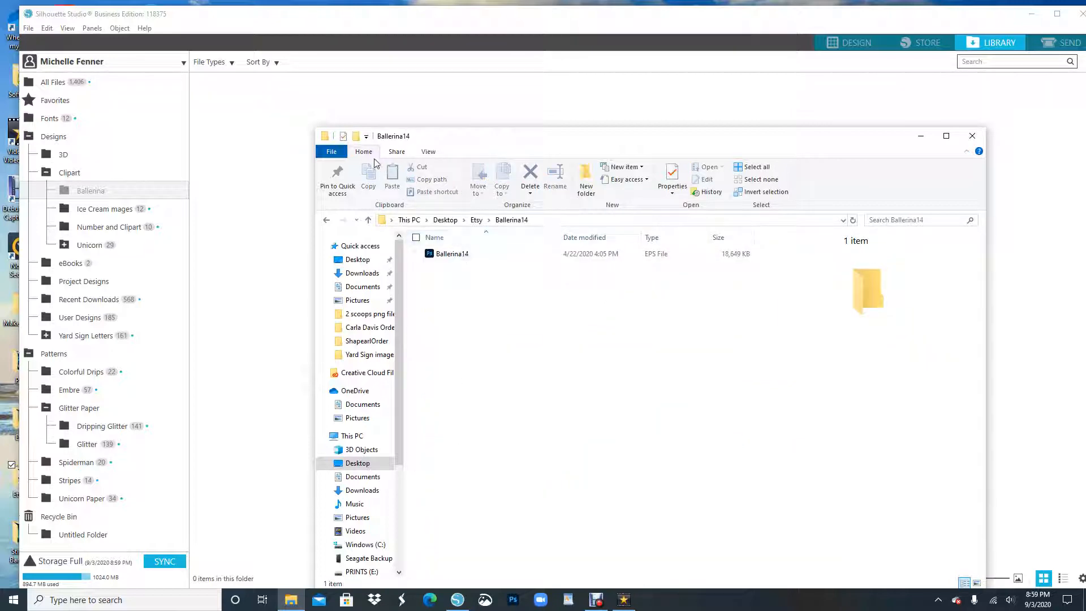
left_click(327, 220)
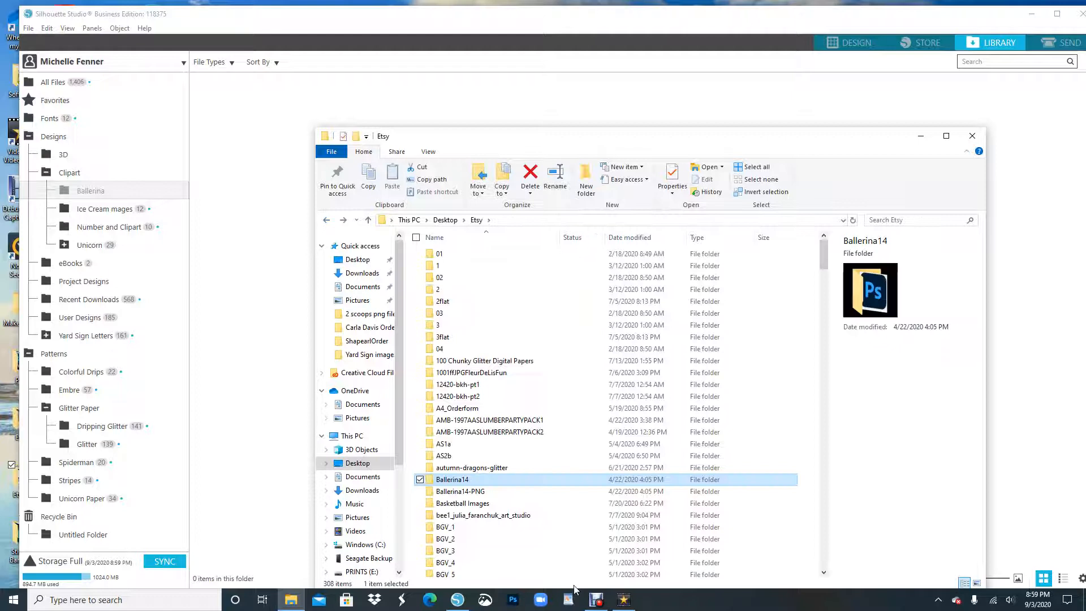
double_click(475, 492)
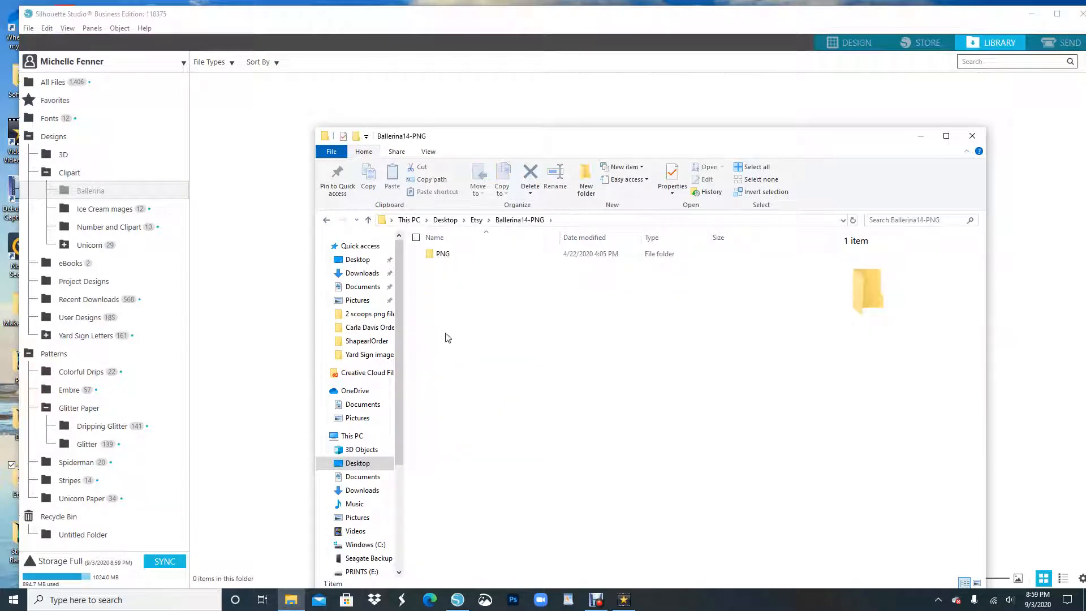
double_click(456, 255)
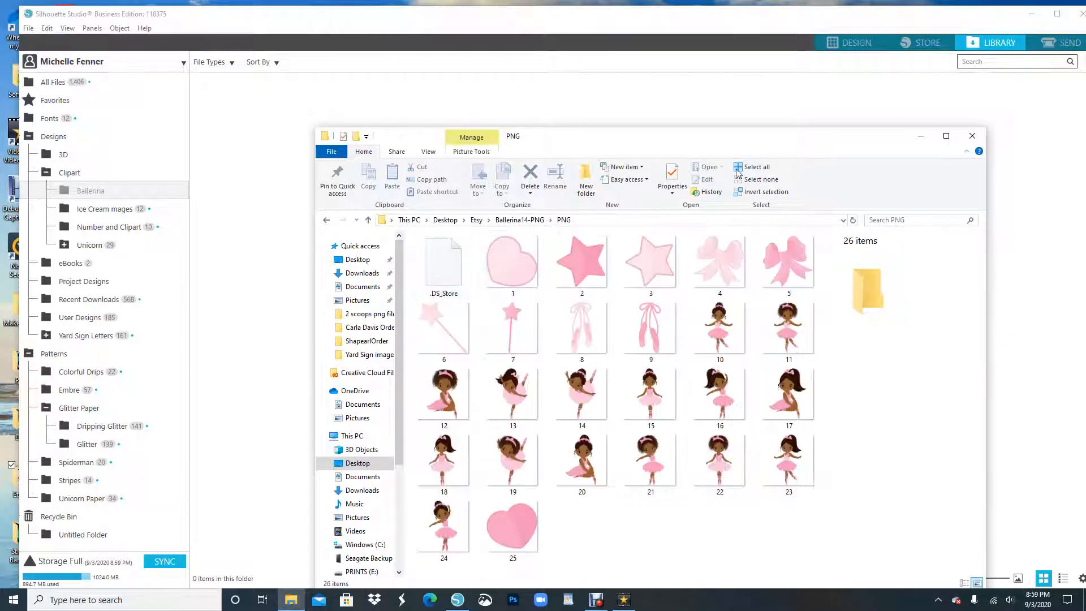
left_click_drag(538, 149, 611, 135)
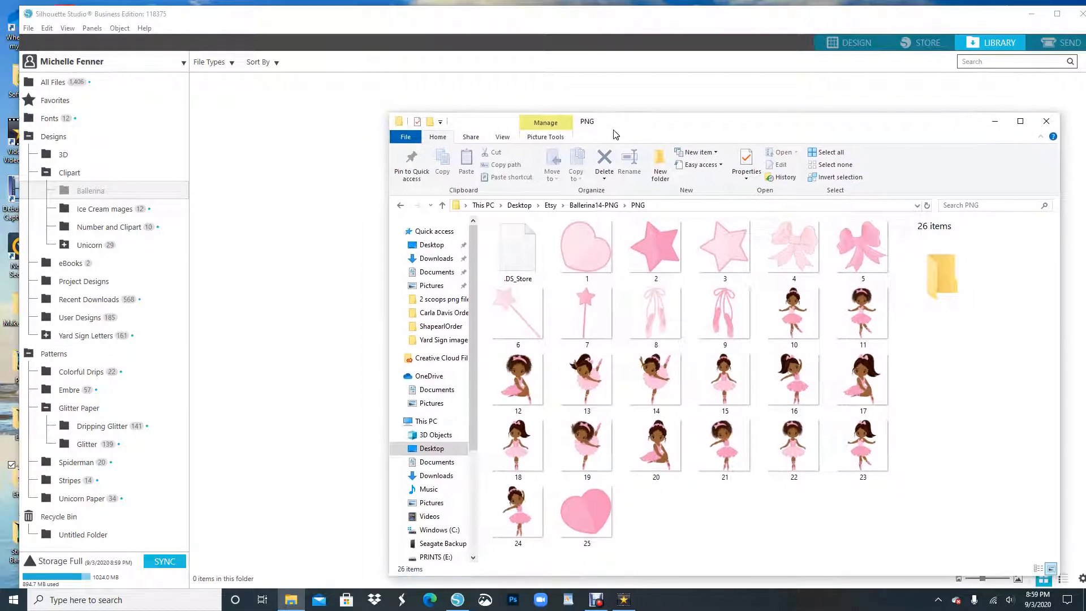
- Import the PNG images 1 through 25 into the Ballerina folder, close File Explorer, and bring the whole library window into view
left_click(593, 249)
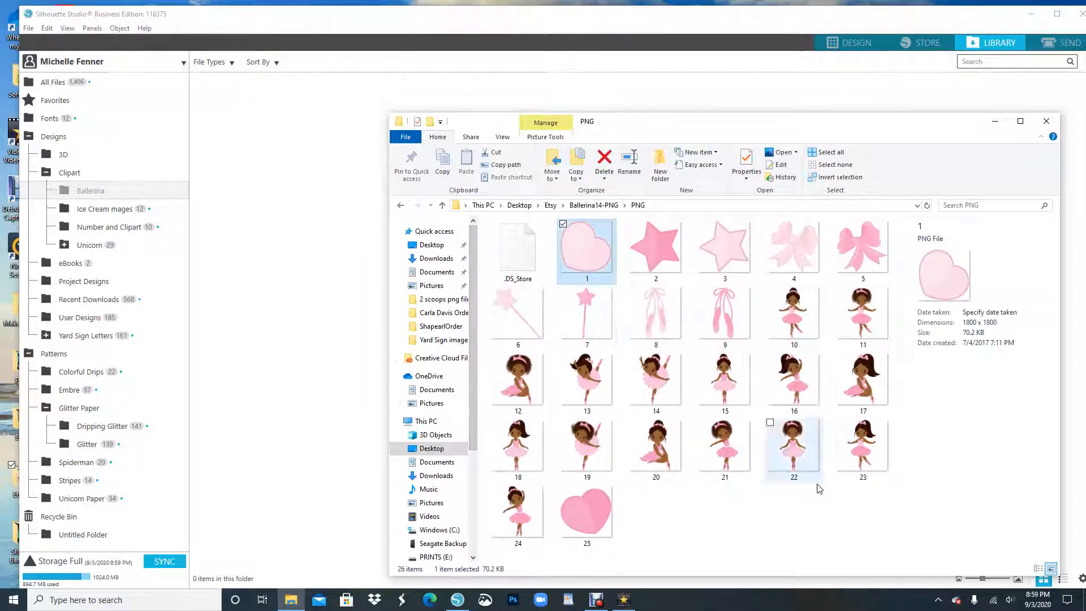
left_click(594, 520, "shift")
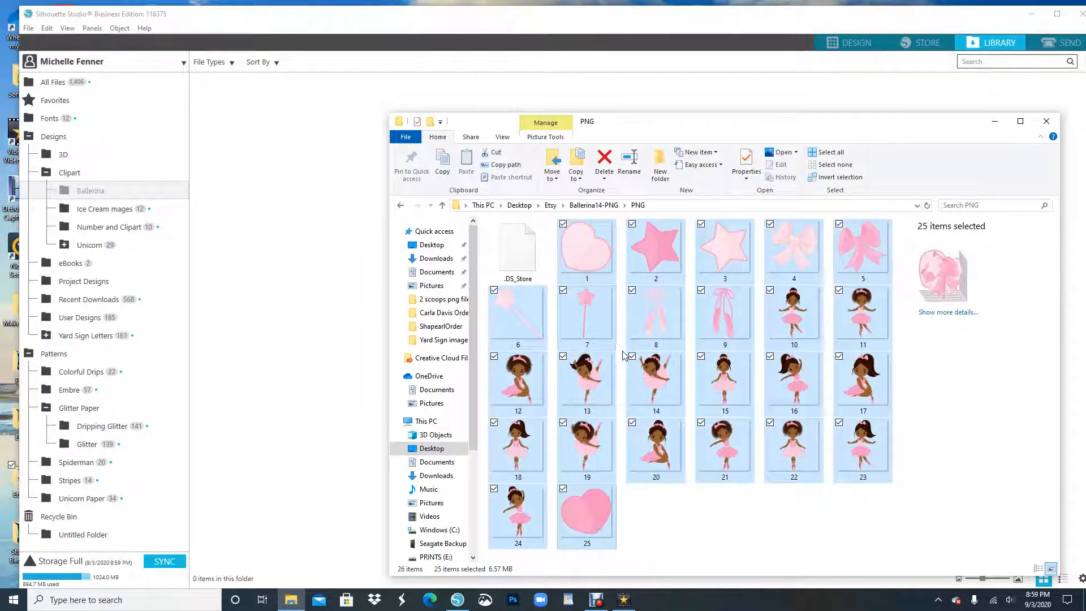
left_click_drag(588, 264, 251, 187)
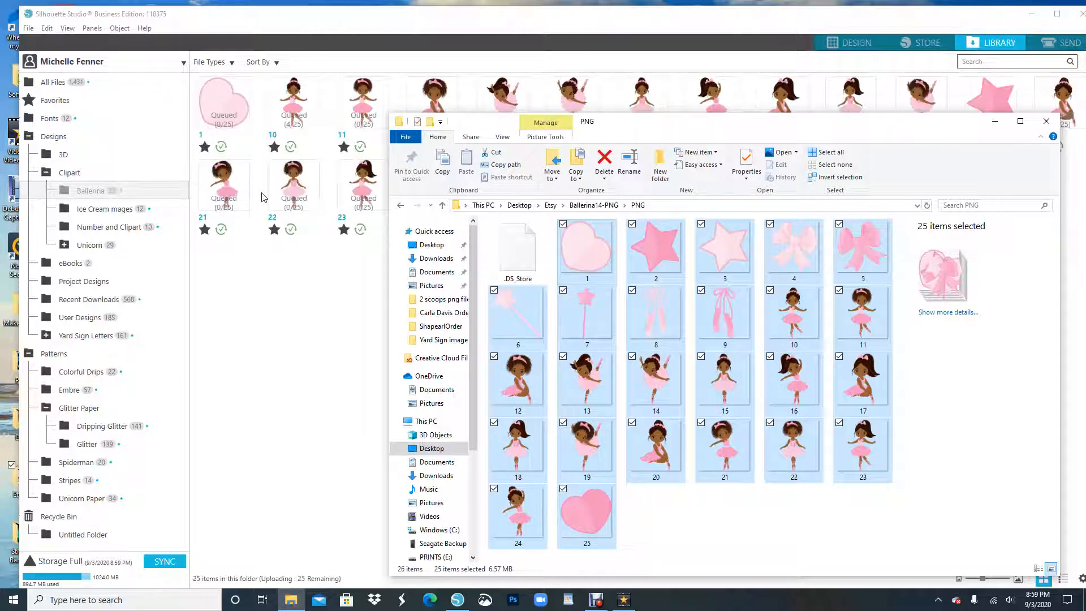
left_click(1045, 122)
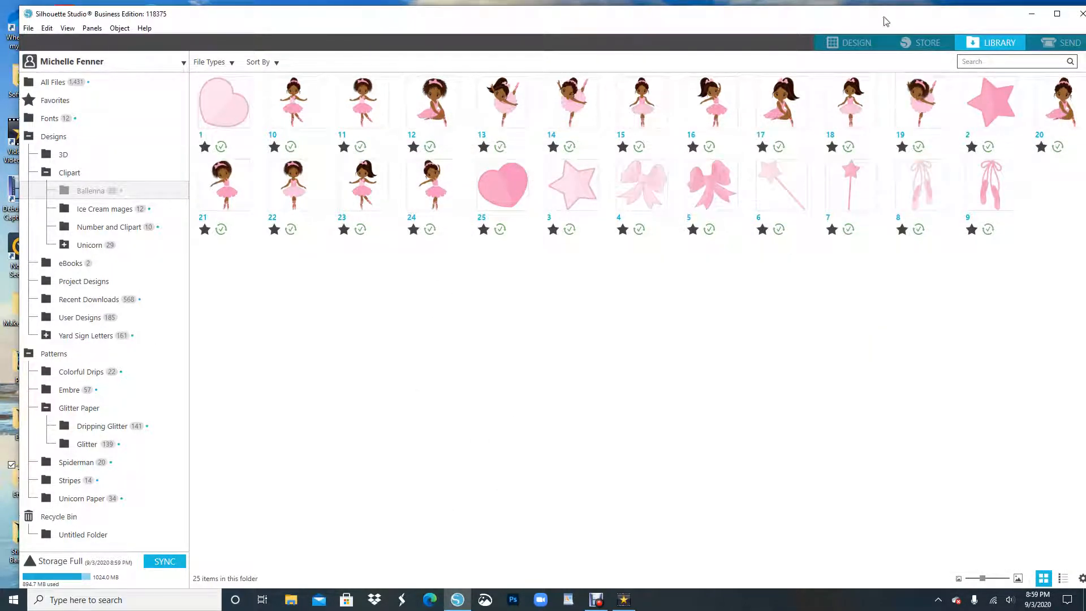
mouse_move(886, 21)
left_mouse_down()
mouse_move(820, 24)
mouse_move(867, 21)
left_mouse_up()
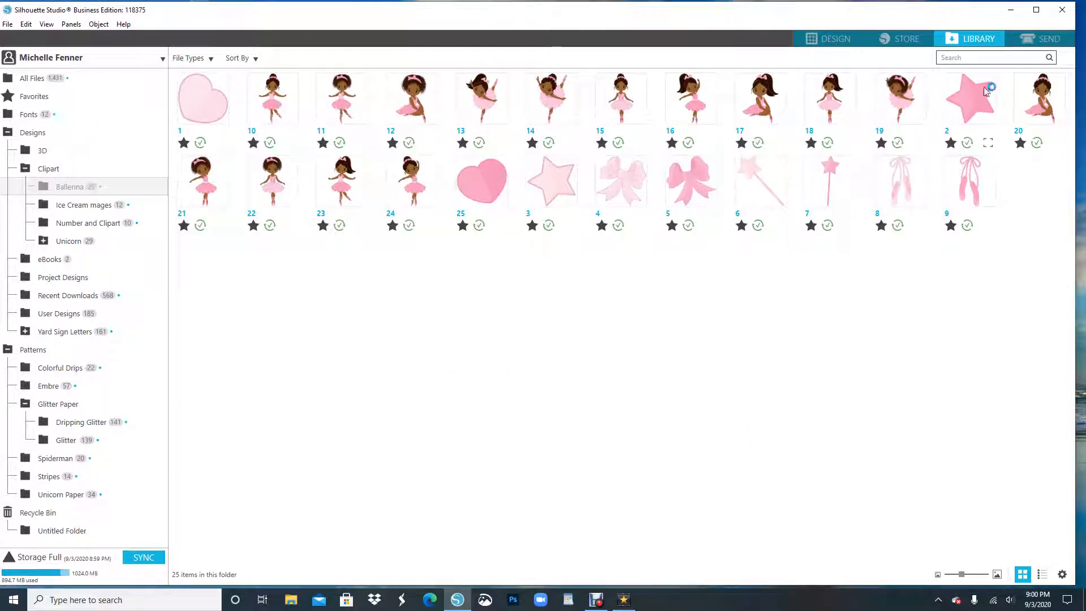
- Show the library in split screen beside the design page and open ballerina image 20 from it
left_click(847, 43)
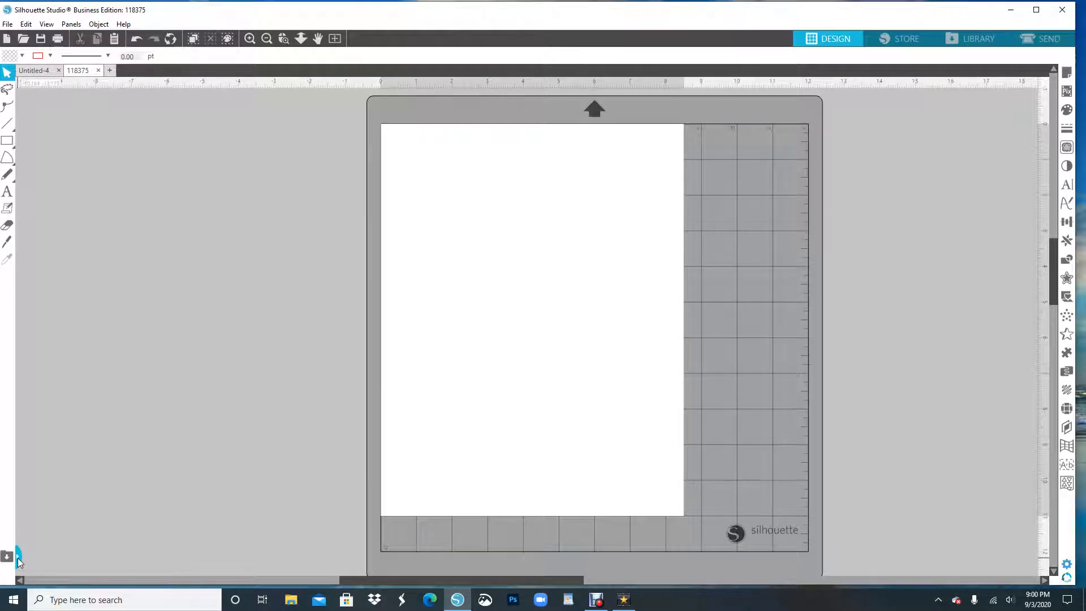
left_click(19, 557)
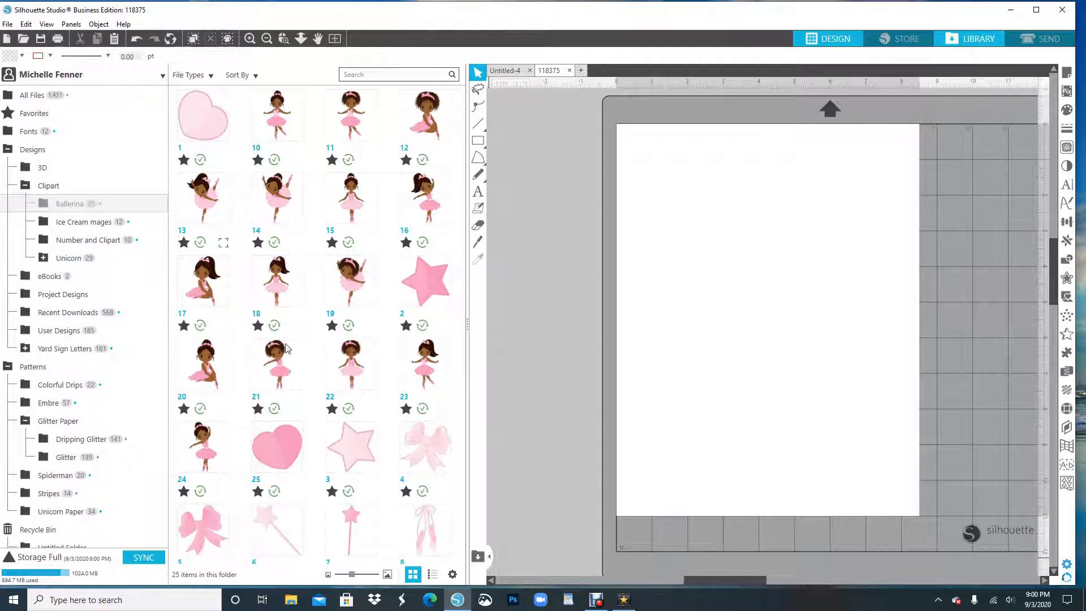
left_click(206, 362)
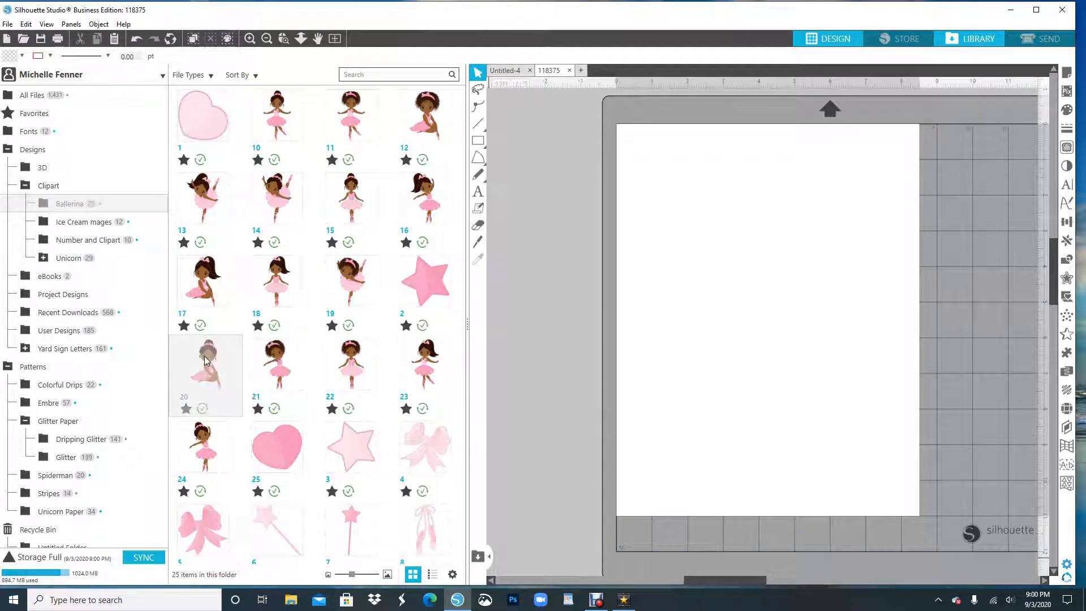
left_click_drag(731, 277, 696, 313)
- Close the 118375 and Untitled-4 documents without saving their changes
left_click(566, 72)
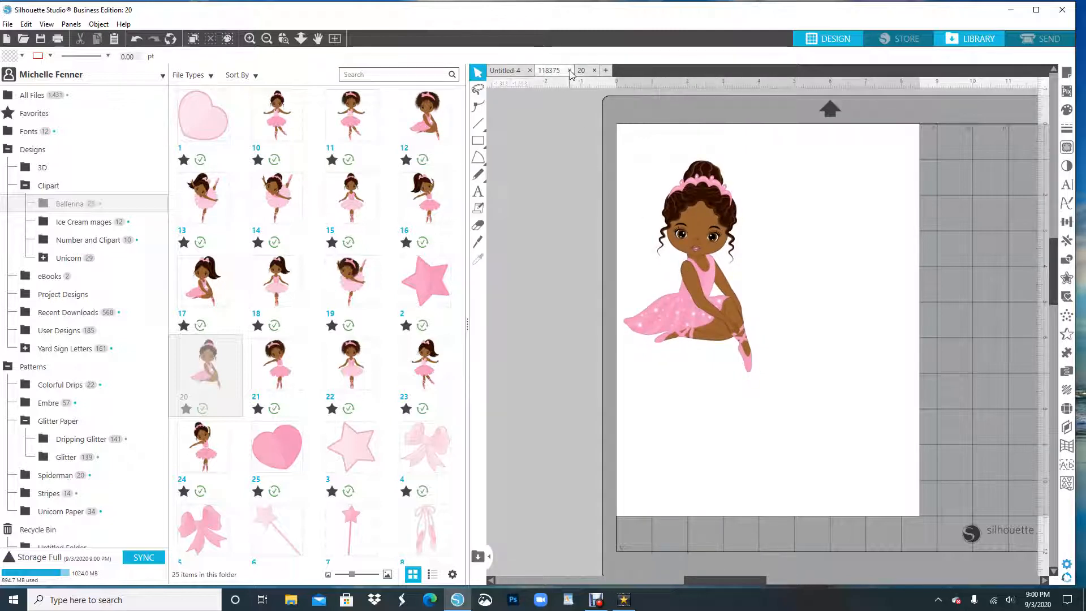
left_click(569, 72)
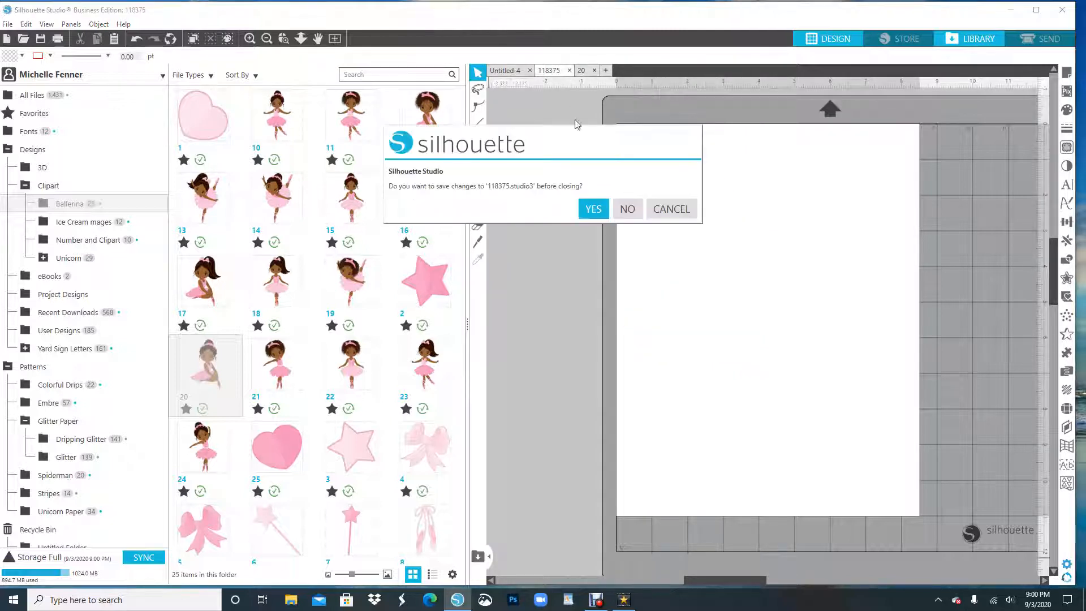
left_click(627, 210)
left_click(530, 70)
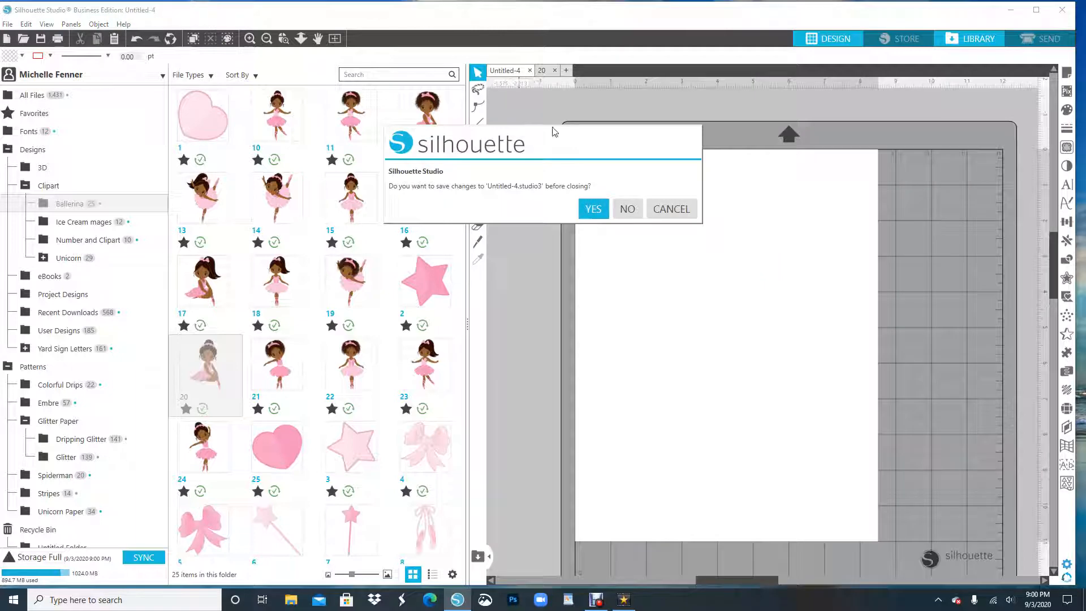
left_click(627, 209)
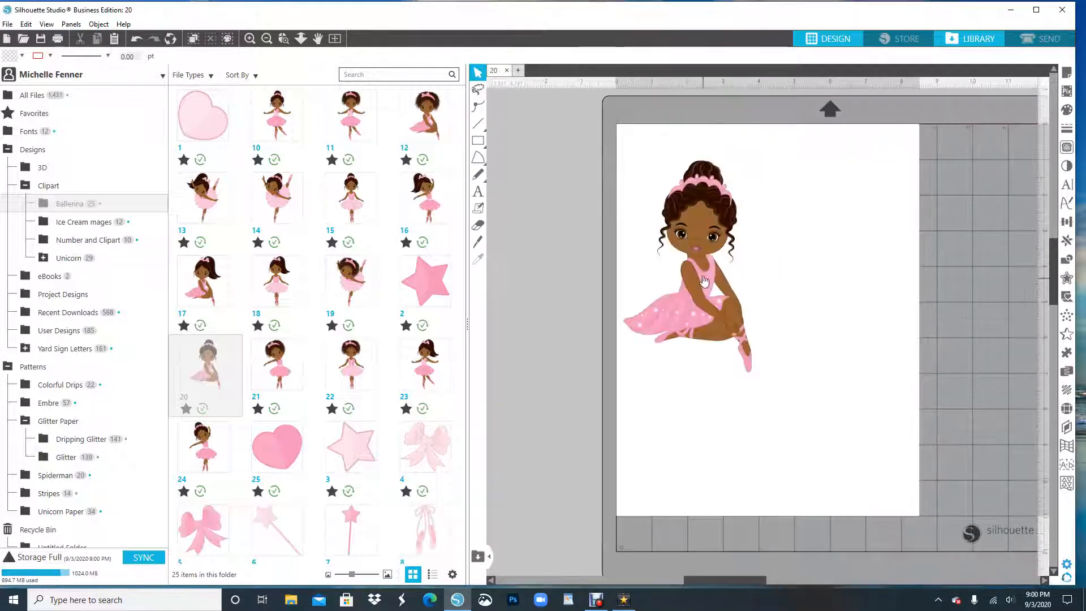
left_click_drag(704, 281, 699, 248)
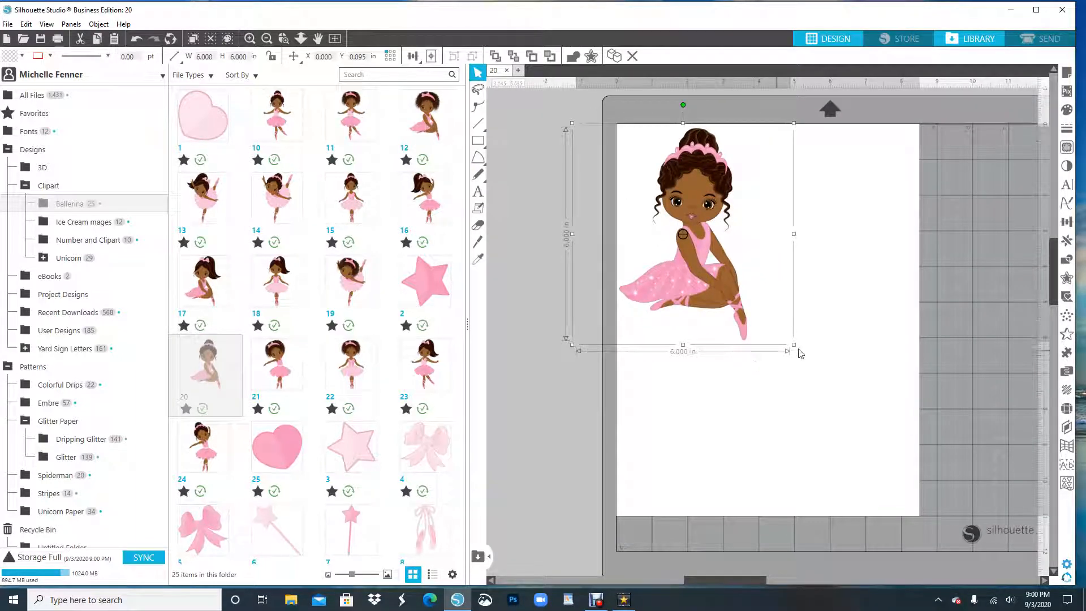
right_click(726, 290)
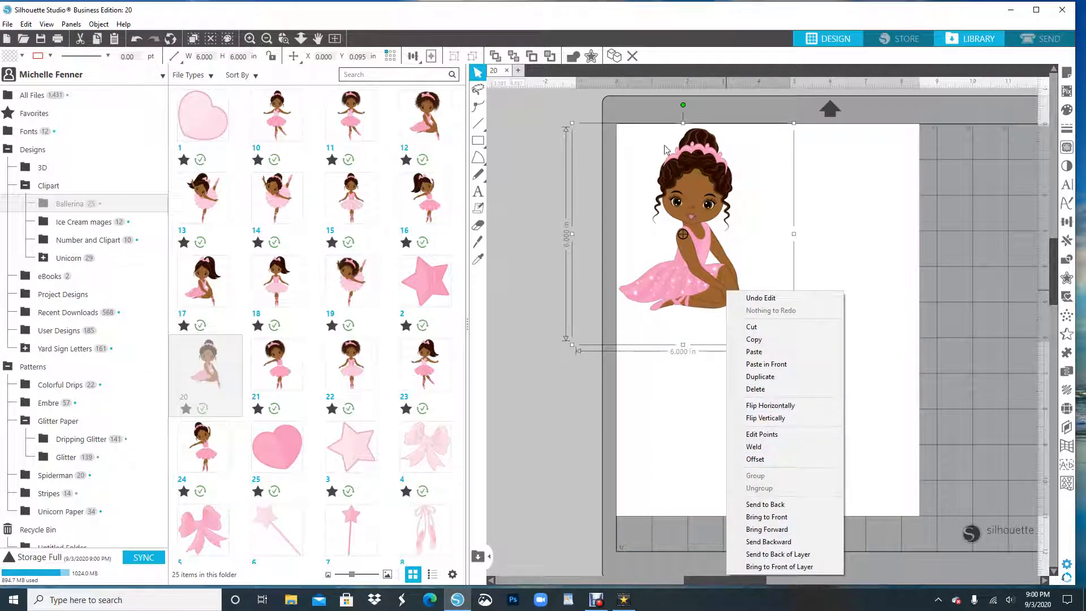
left_click(694, 179)
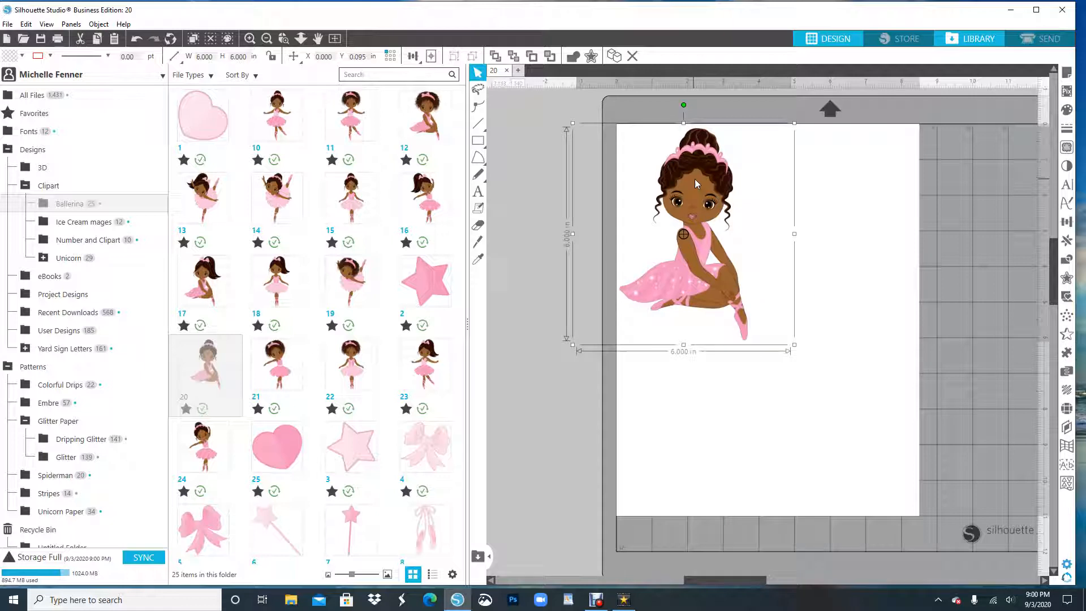
left_click(100, 25)
left_click(128, 145)
- Enlarge the ballerina image to about 10.24 in square and position the figure within the white design page
left_click_drag(679, 295, 697, 316)
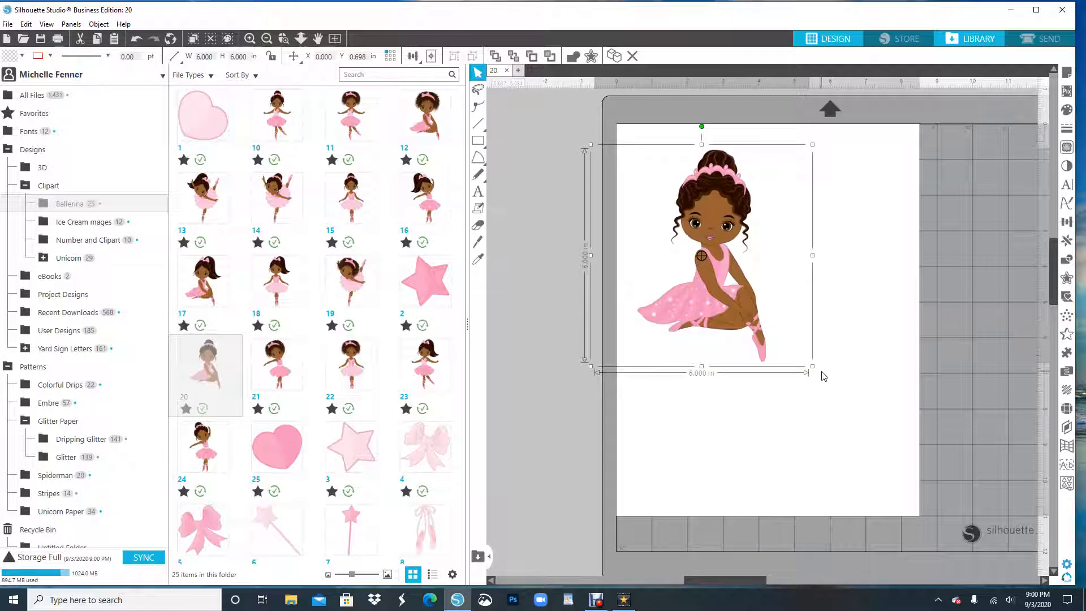
left_click_drag(812, 367, 934, 519)
left_click_drag(818, 416, 793, 399)
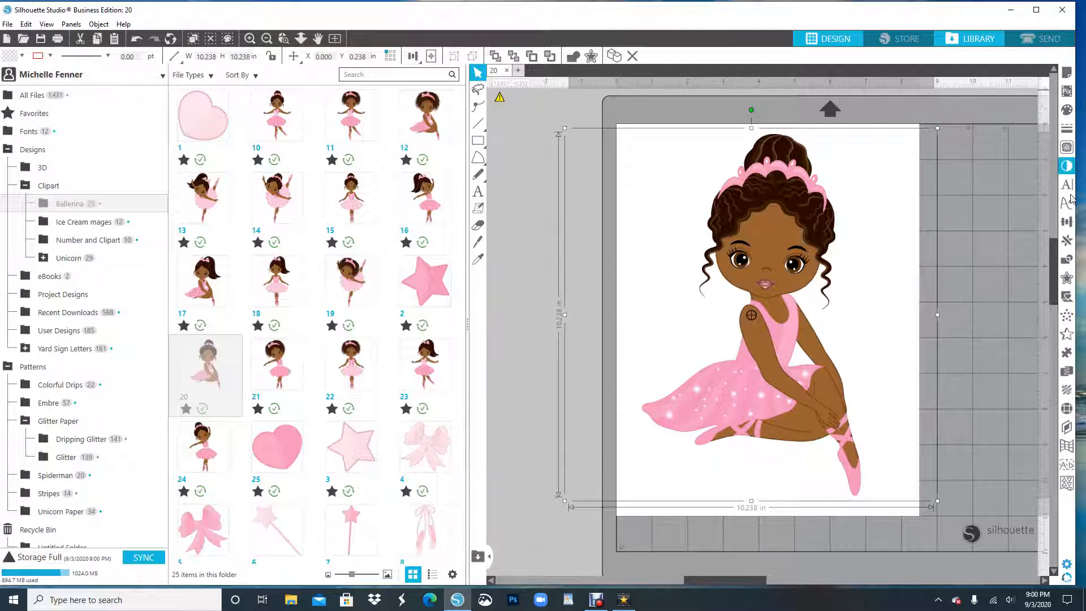
- Define a trace area about 6.48 by 10.33 in tightly around the whole ballerina figure
left_click(1066, 147)
left_click(992, 145)
mouse_move(616, 106)
left_mouse_down()
mouse_move(883, 238)
mouse_move(935, 535)
mouse_move(901, 507)
mouse_move(871, 510)
left_mouse_up()
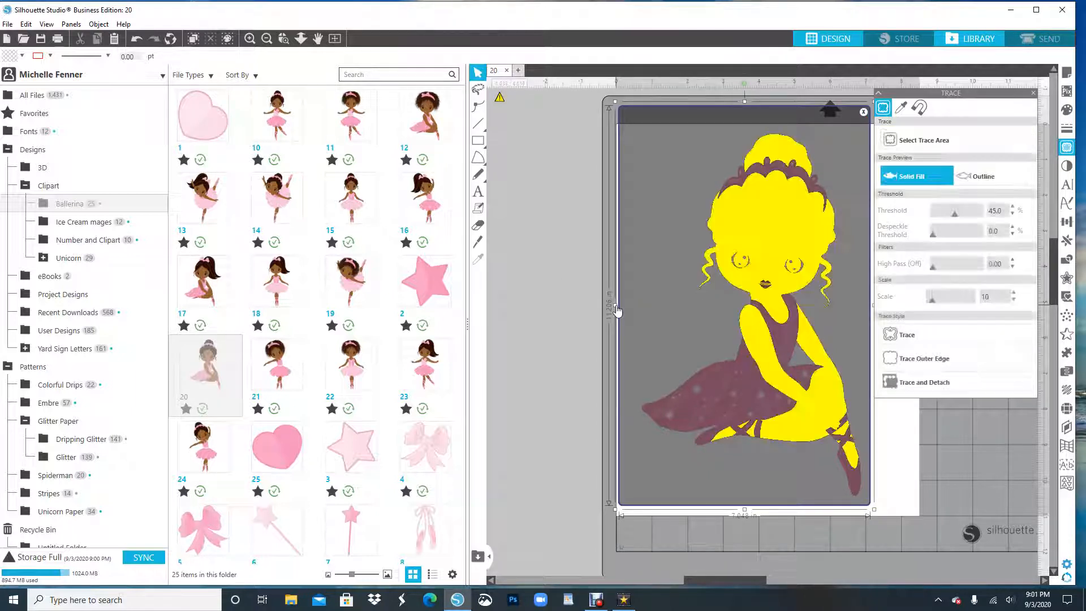
left_click_drag(616, 311, 637, 309)
left_click_drag(756, 110, 764, 131)
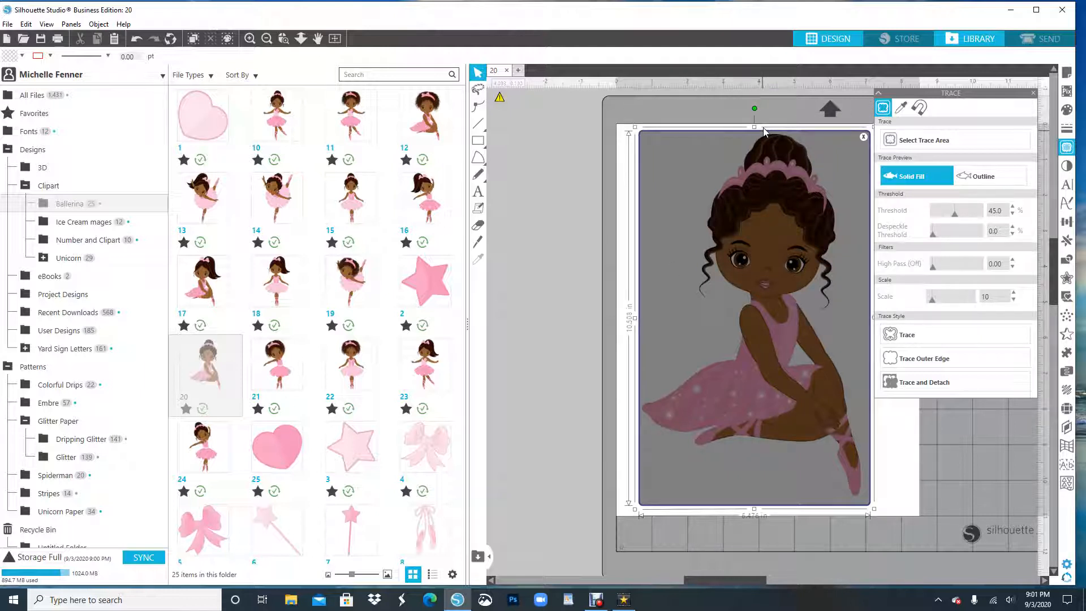
left_click_drag(755, 509, 754, 503)
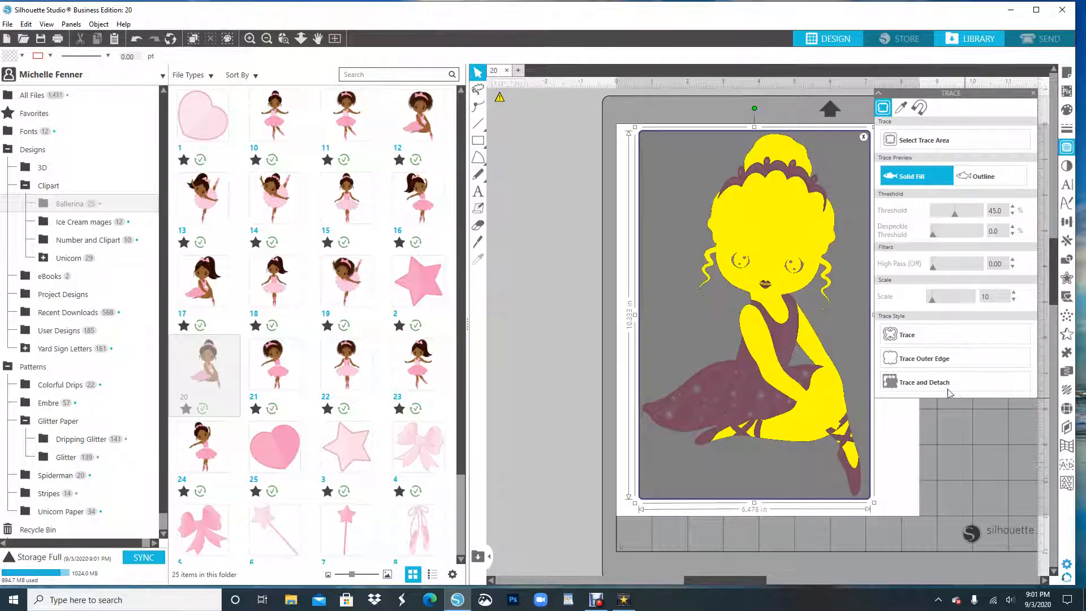
- Set the trace threshold to 96%, keep the trace area over the ballerina, and run Trace and Detach
left_click(979, 213)
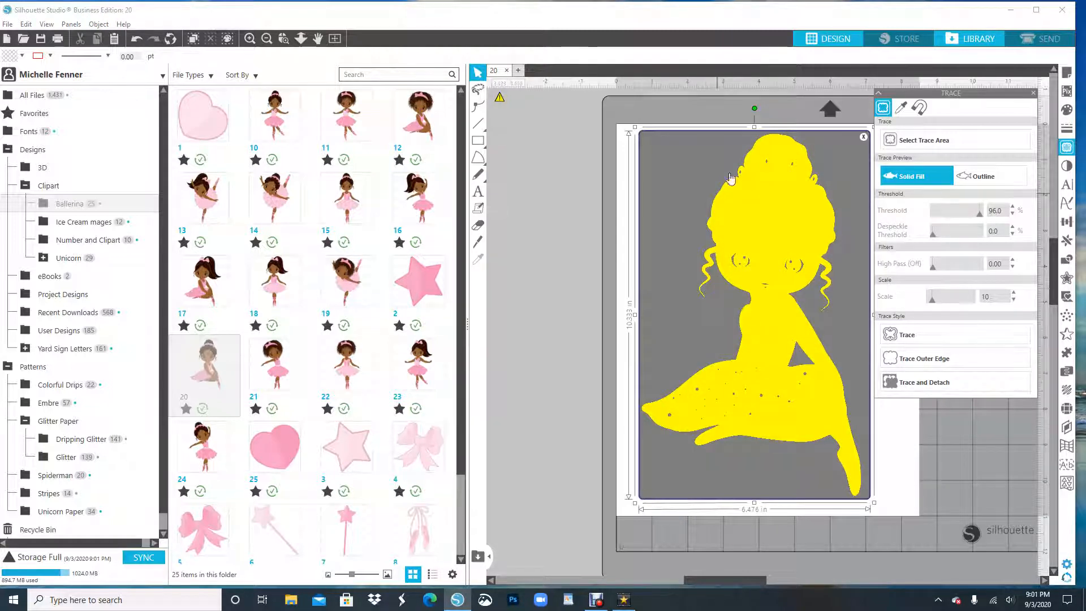
left_click_drag(856, 404, 865, 441)
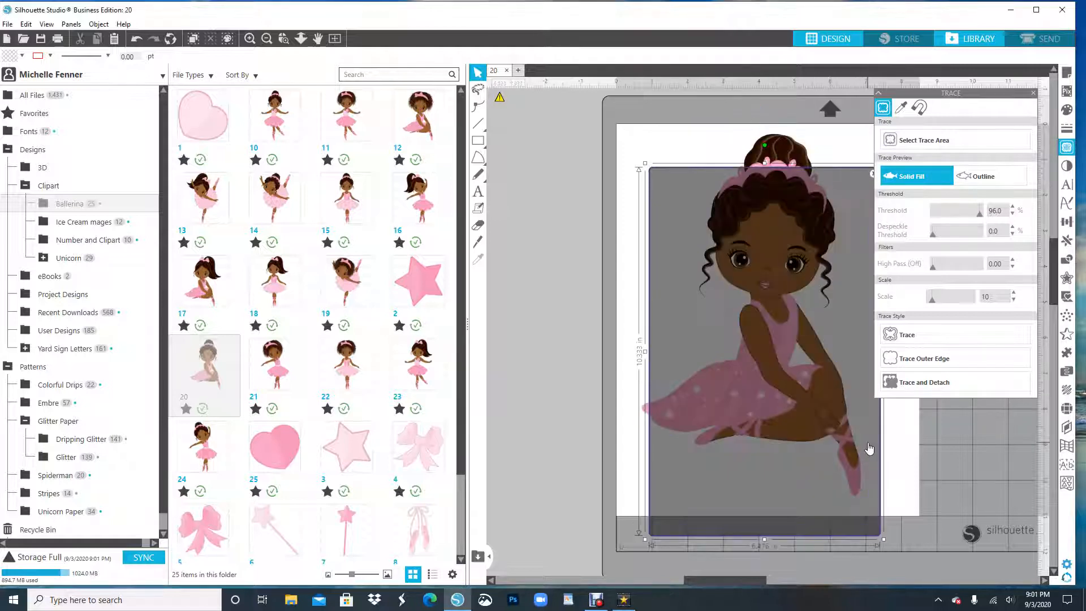
mouse_move(836, 385)
left_mouse_down()
mouse_move(822, 338)
mouse_move(836, 345)
mouse_move(827, 347)
left_mouse_up()
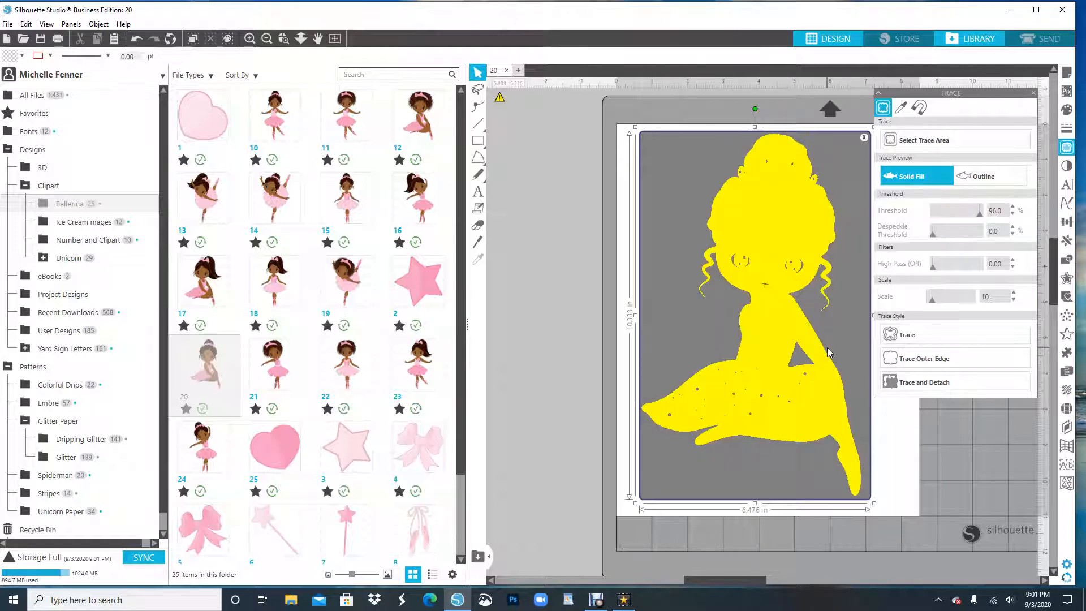
left_click(943, 389)
- Delete the leftover image behind the detached ballerina and place the ballerina back on the page, closing the Trace tool
left_click_drag(792, 388, 485, 407)
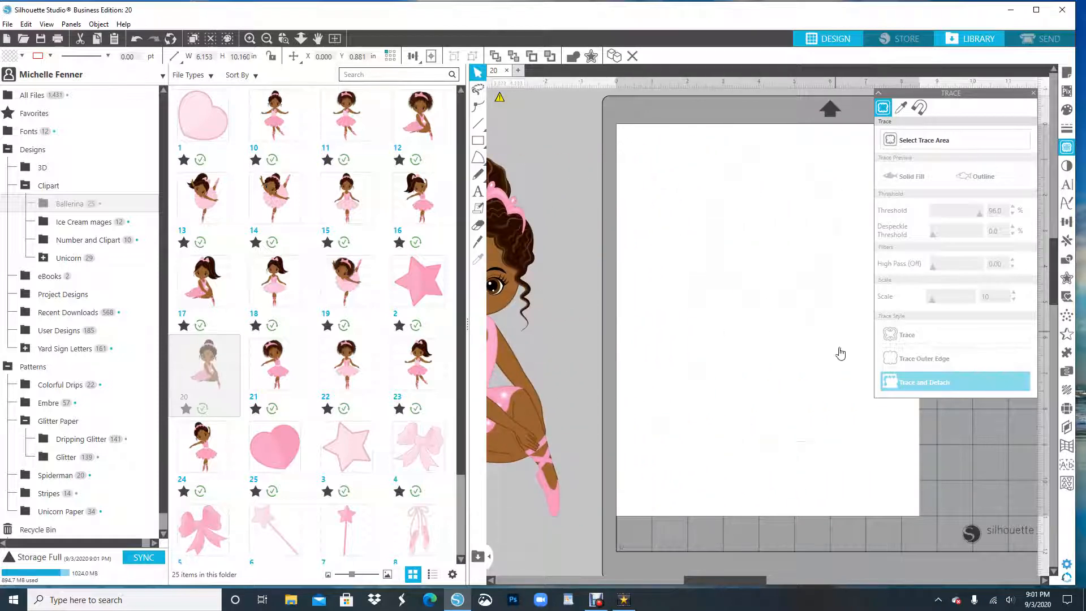
left_click_drag(630, 115, 914, 402)
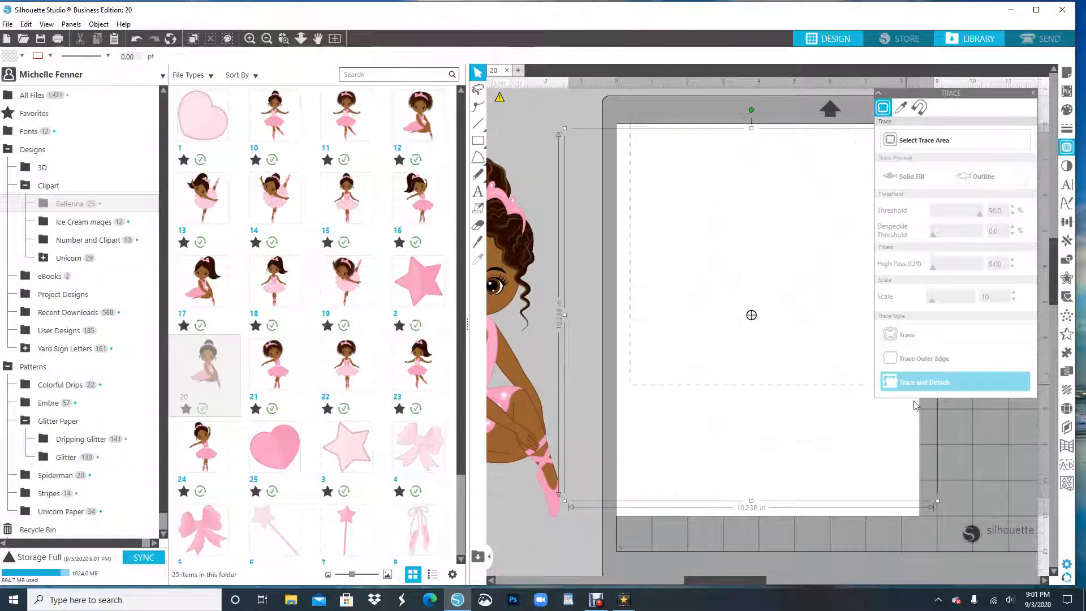
key("Delete")
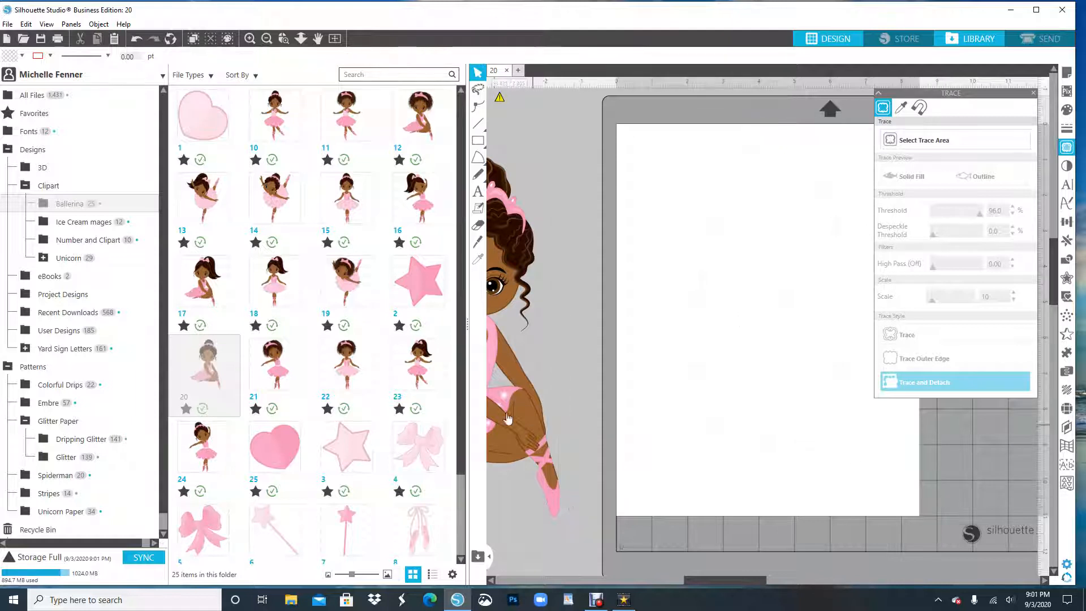
left_click_drag(512, 415, 812, 403)
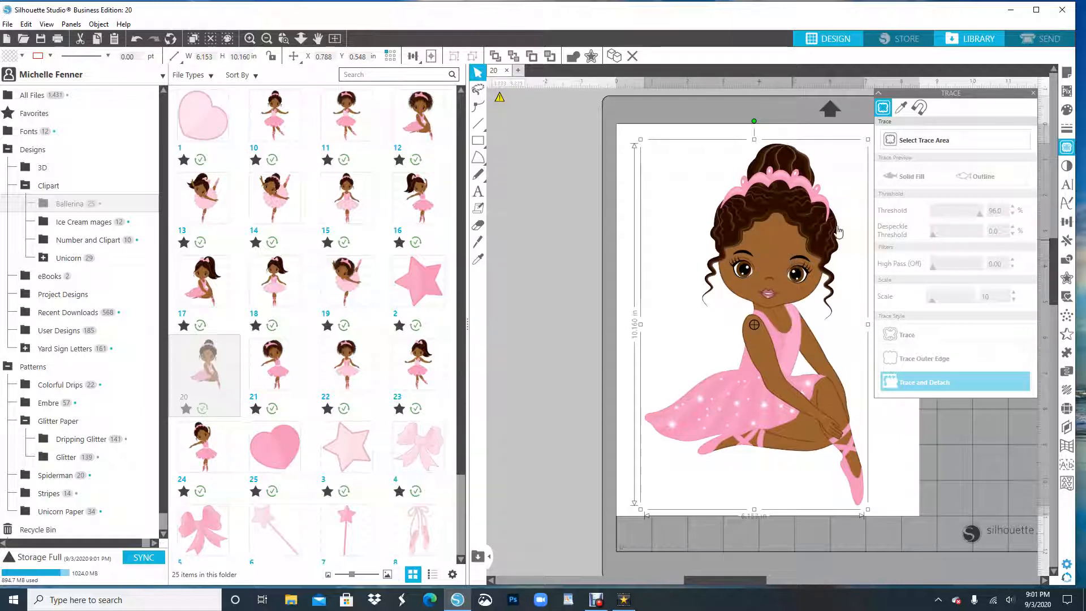
left_click(1035, 95)
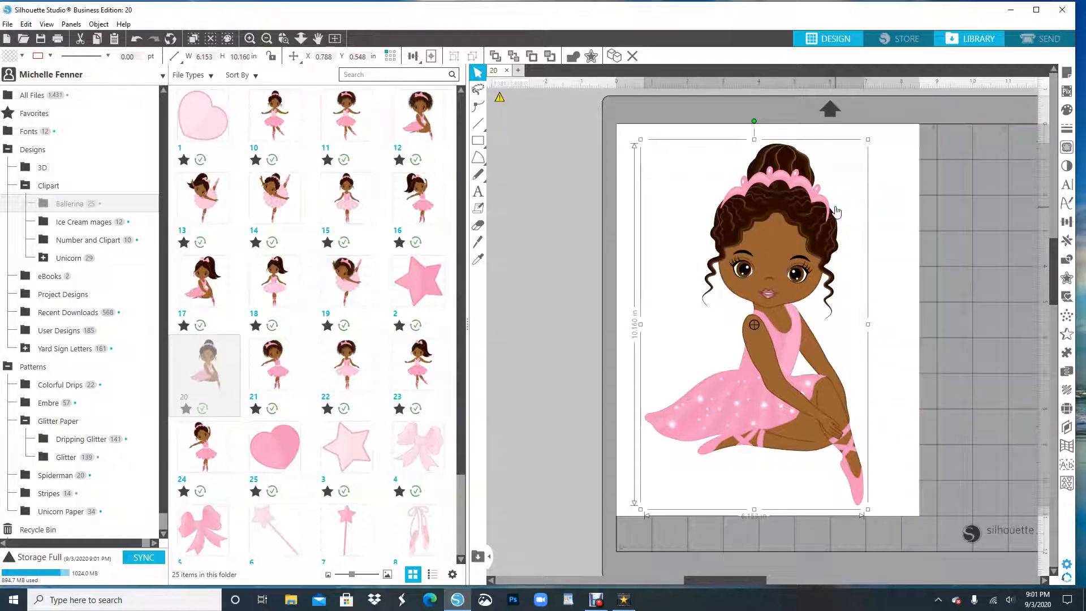